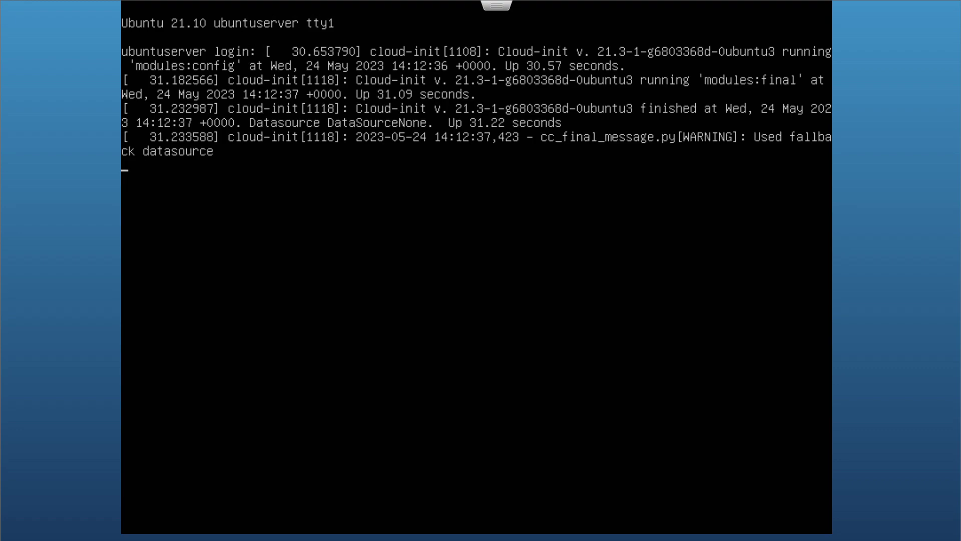
Log in to the Ubuntu Server console with the server account's username and password
key(Return)
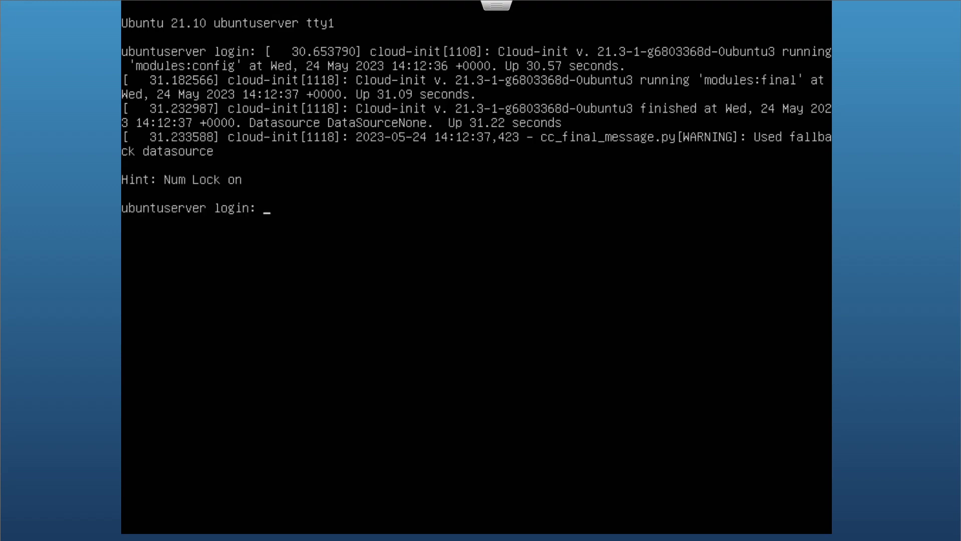
text(dnac-t)
key(Return)
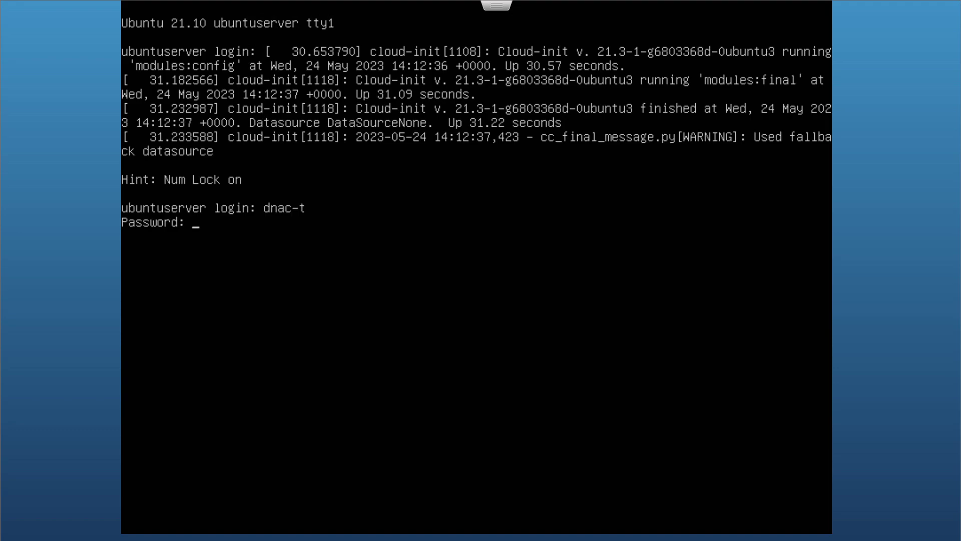
key(Return)
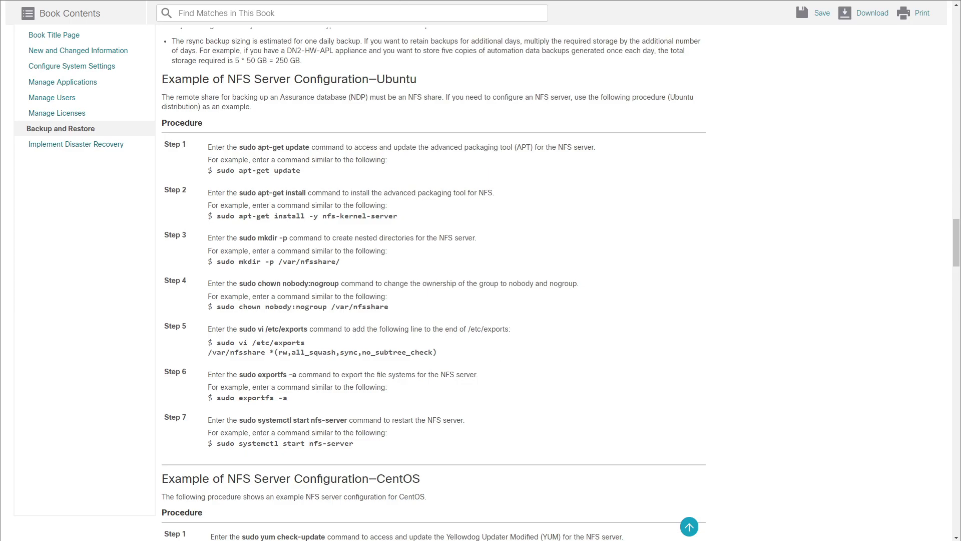
Refresh the package lists with sudo apt-get update, supplying the sudo password
text(sudo)
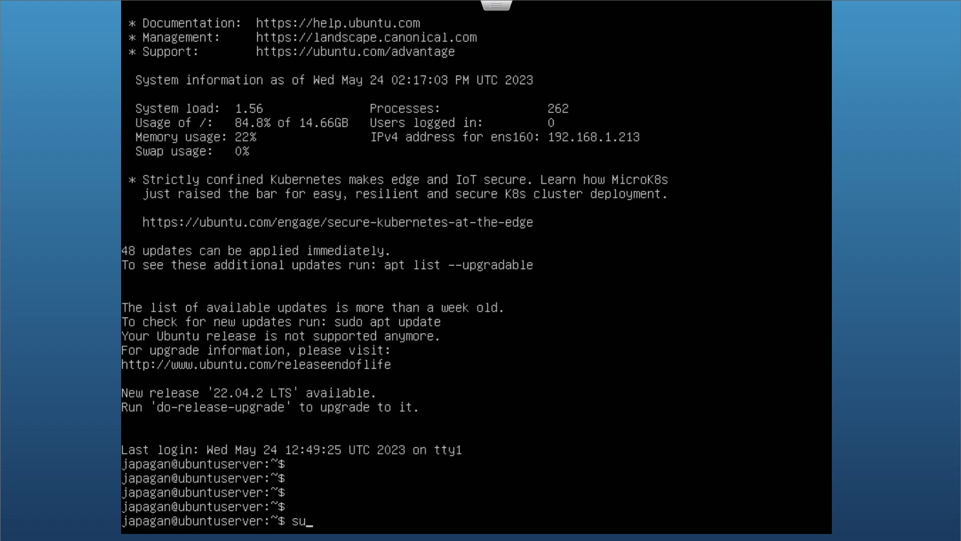
text( apt-get update)
key(Return)
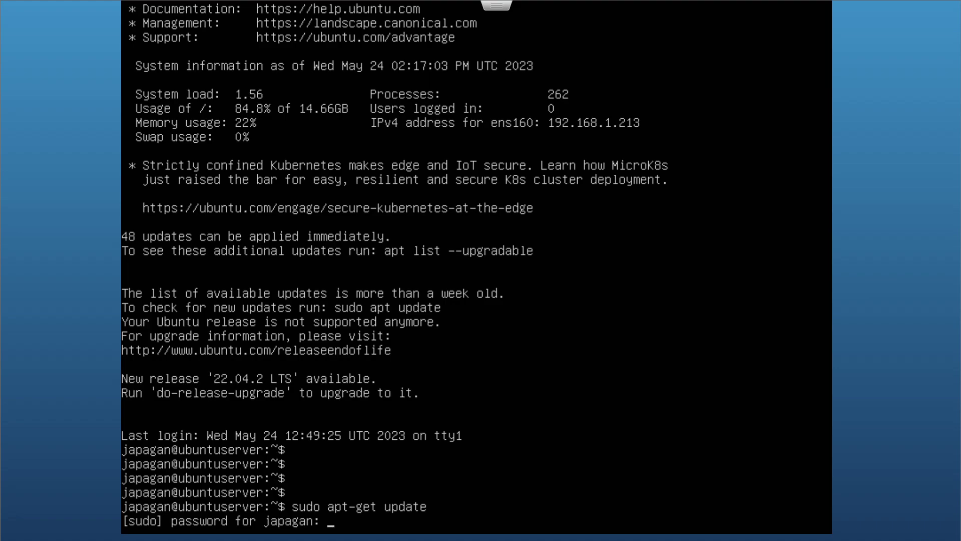
key(Return)
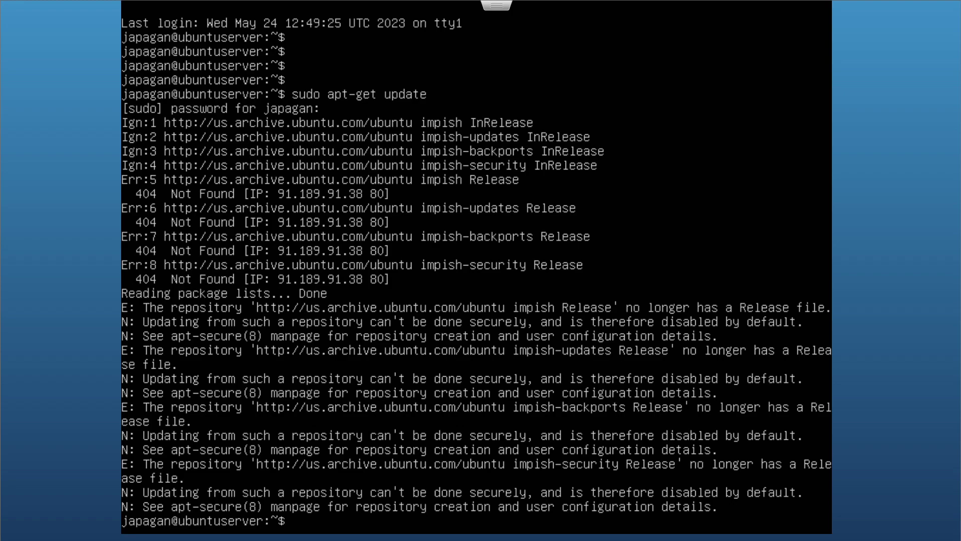
Install nfs-kernel-server with sudo apt-get install -y; it is already the newest version
text(syu)
key(BackSpace)
key(BackSpace)
text(udo apt-get install -y nfs-kerne)
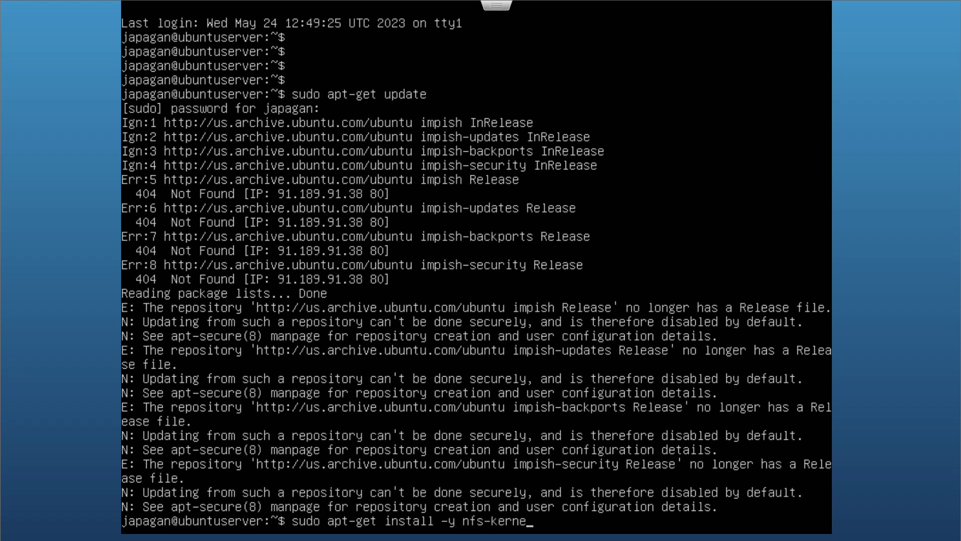
text(l-server)
key(Return)
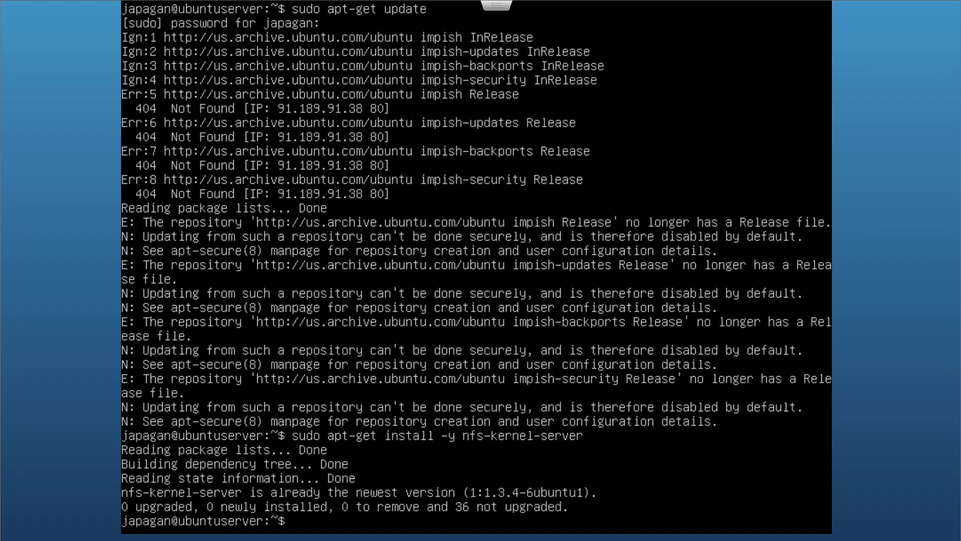
Create the share directory by running sudo mkdir -p /var/nfsshare/
text(sudo mkdir -p /va)
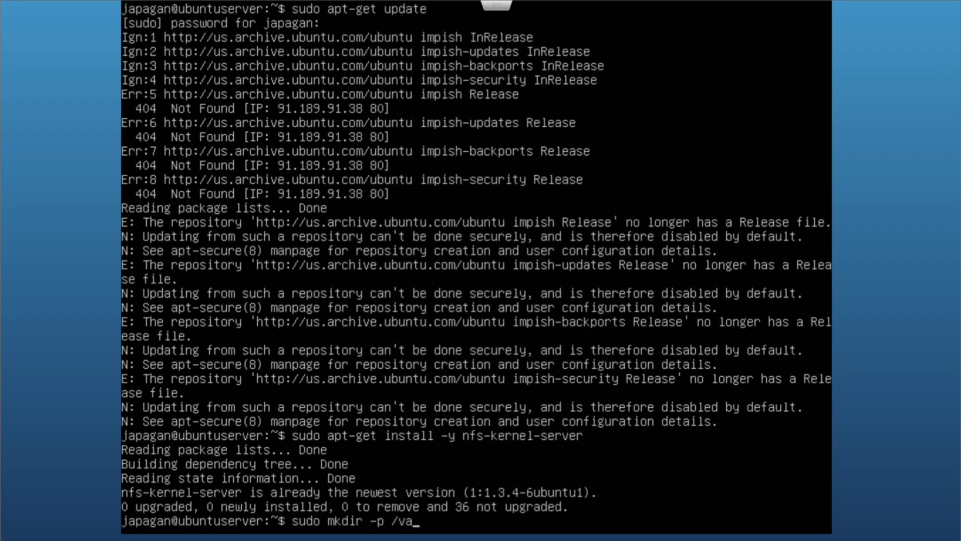
text(r/nfsshare)
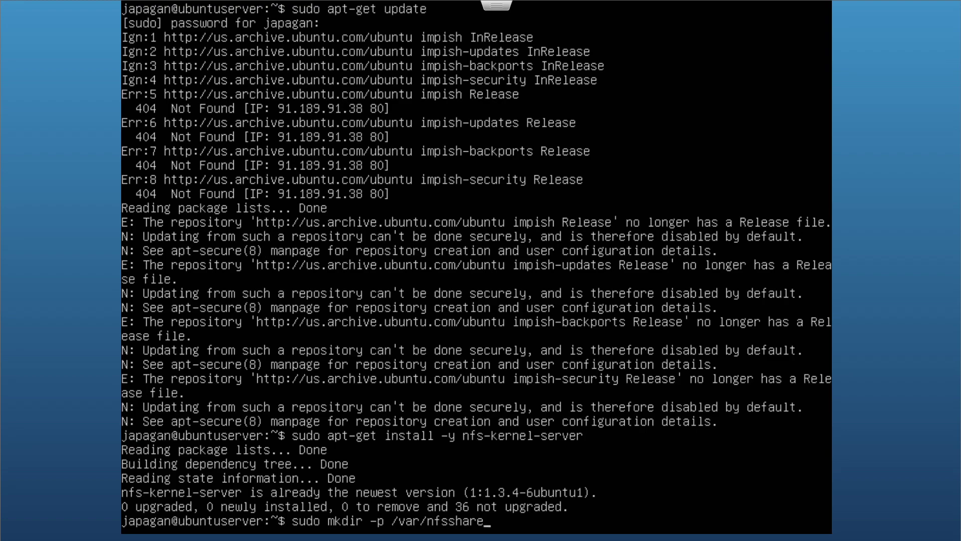
text(/dnac/backup)
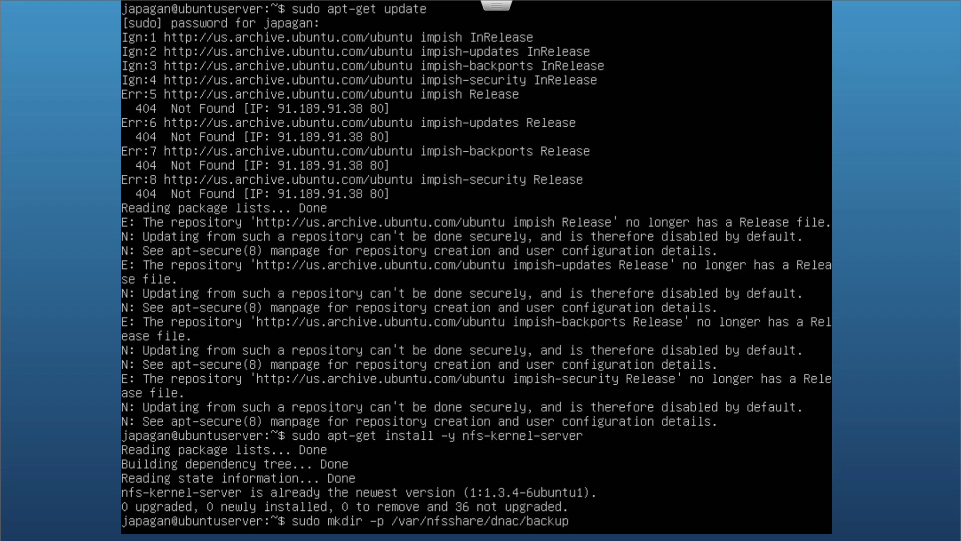
key(BackSpace)
key(BackSpace)
key(BackSpace)
key(BackSpace)
key(BackSpace)
key(BackSpace)
key(BackSpace)
key(BackSpace)
key(BackSpace)
key(BackSpace)
key(BackSpace)
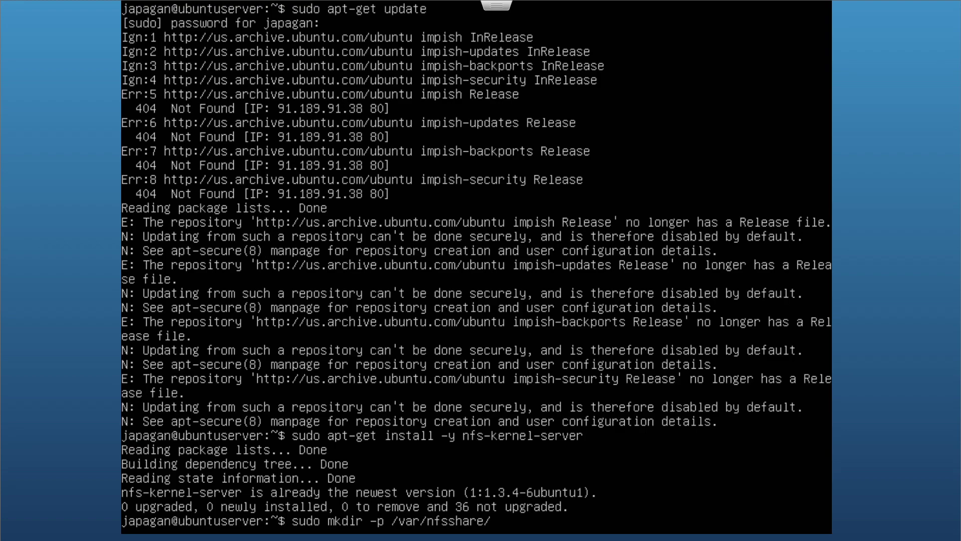
key(BackSpace)
key(BackSpace)
key(BackSpace)
key(BackSpace)
key(BackSpace)
key(BackSpace)
key(BackSpace)
key(BackSpace)
key(BackSpace)
key(BackSpace)
key(BackSpace)
key(BackSpace)
key(BackSpace)
text(dhac)
key(BackSpace)
key(BackSpace)
key(BackSpace)
text(ac/)
key(BackSpace)
key(BackSpace)
key(BackSpace)
text(na)
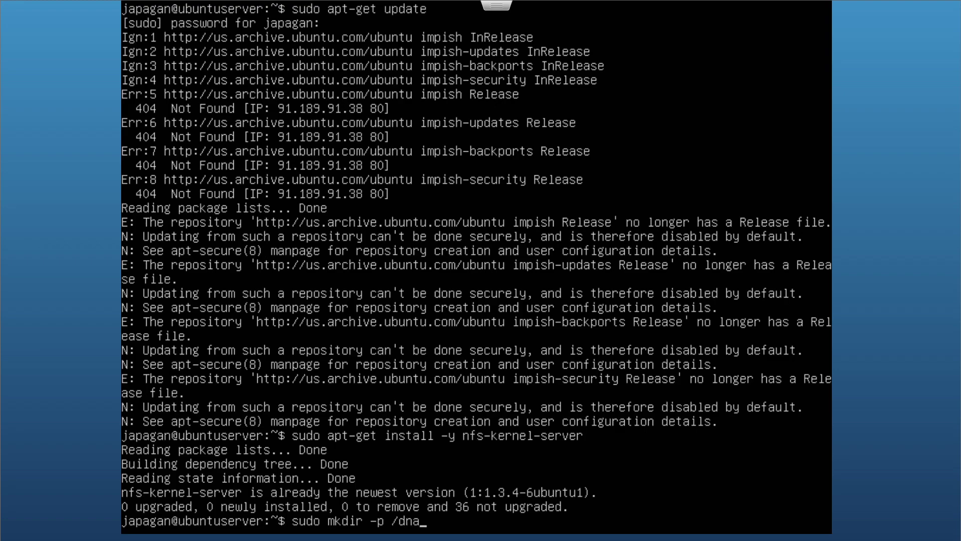
text(c/backup)
key(BackSpace)
key(BackSpace)
key(BackSpace)
key(BackSpace)
key(BackSpace)
key(BackSpace)
key(BackSpace)
key(BackSpace)
key(BackSpace)
key(BackSpace)
key(BackSpace)
text(var/nfsshare)
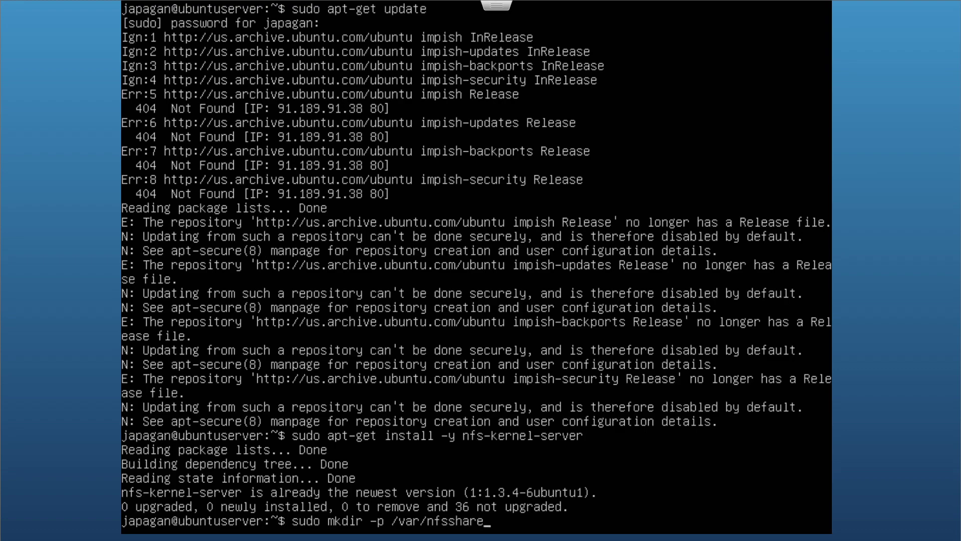
text(/)
key(Return)
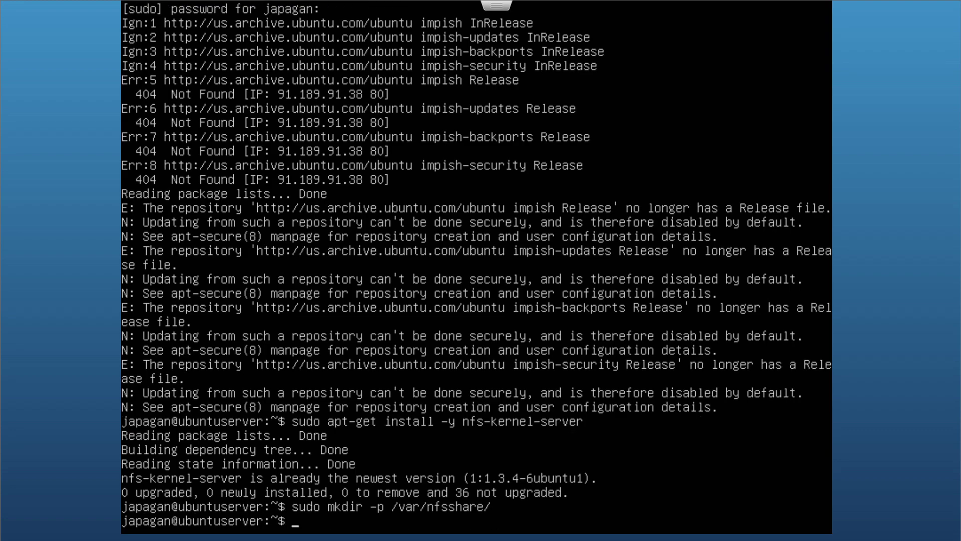
Change /var/nfsshare ownership to nobody:nogroup and its permissions to 757 using chown and chmod
text(sudo chown nobody:nogroup )
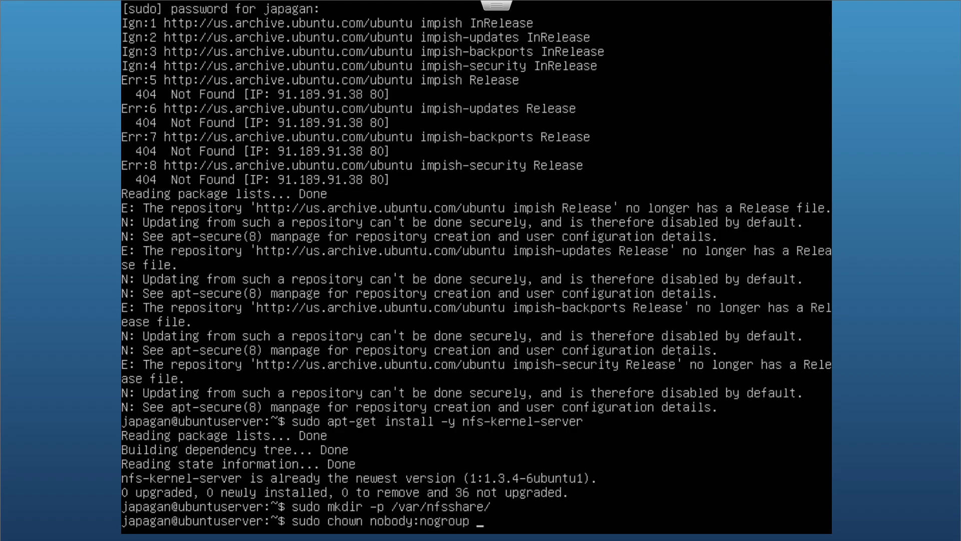
text(/var/nfsshjh)
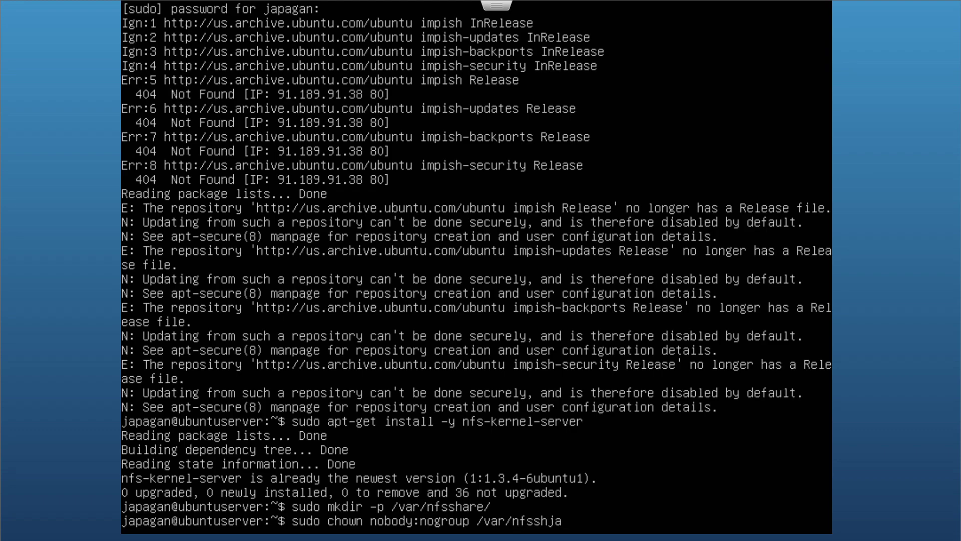
key(BackSpace)
key(BackSpace)
text(arr)
key(BackSpace)
text(e)
key(Return)
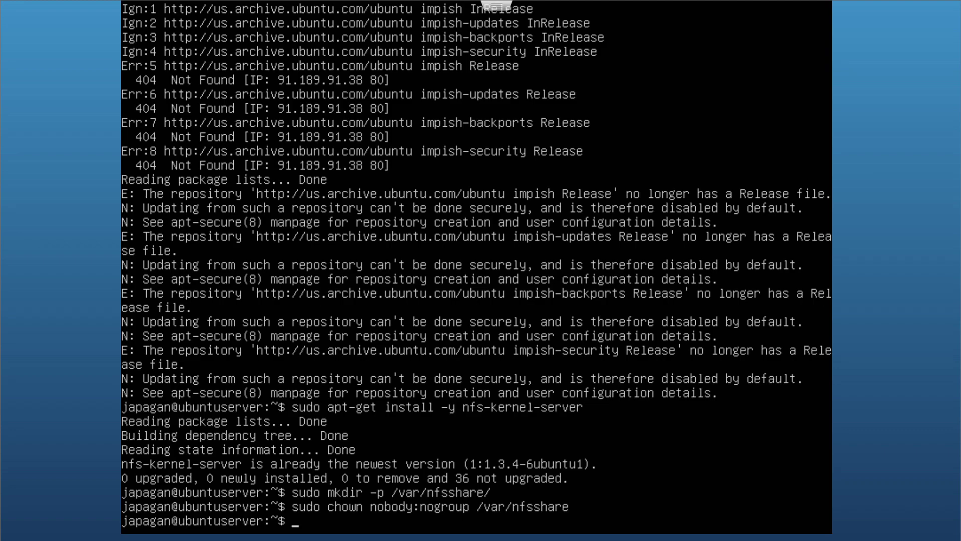
text(sudo chmod 757 /var/nf)
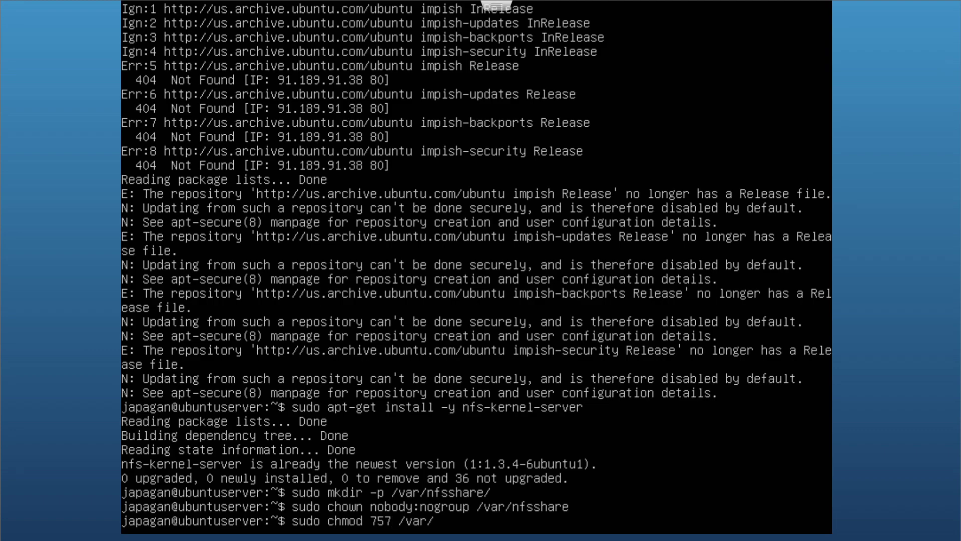
text(sshare)
key(Return)
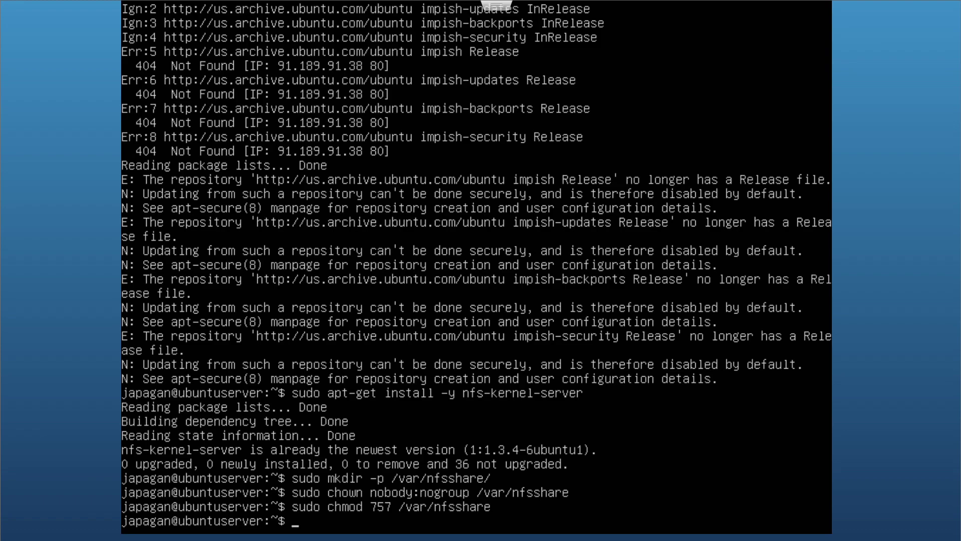
Open /etc/exports in vi and begin a /var/nfsshare export line
text(sudo vi /etc/exports)
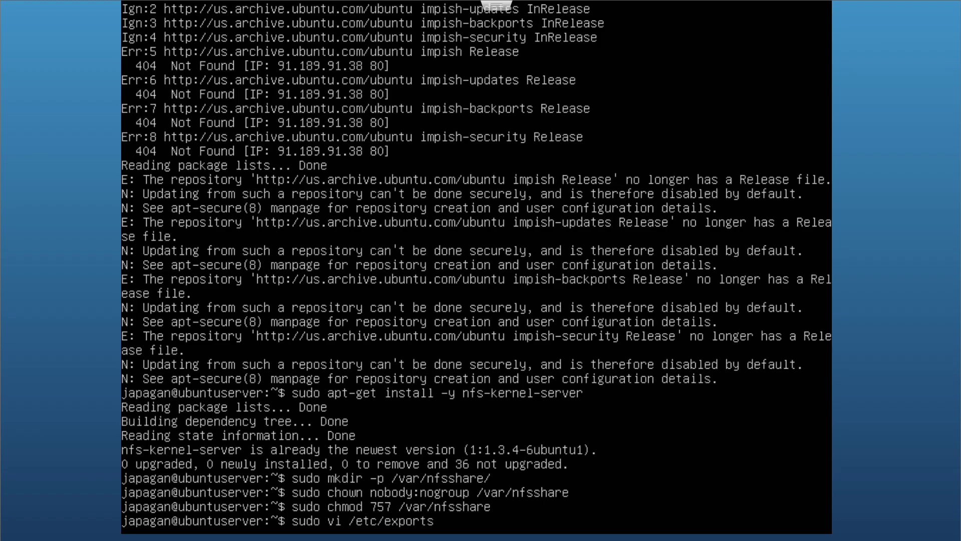
key(Return)
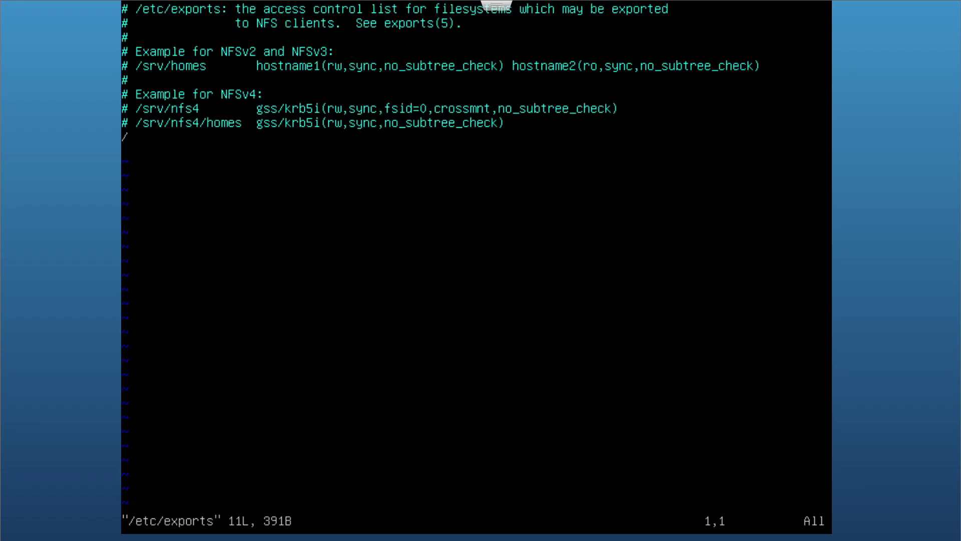
key(i)
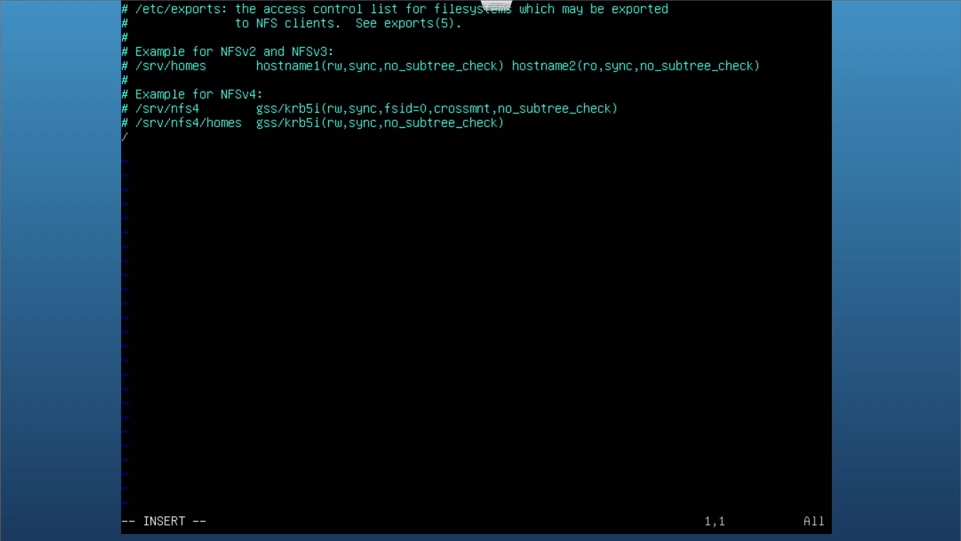
key(Down)
key(Down)
key(Down)
key(Down)
key(Down)
key(Down)
key(Down)
key(Down)
key(Down)
key(BackSpace)
text(/v)
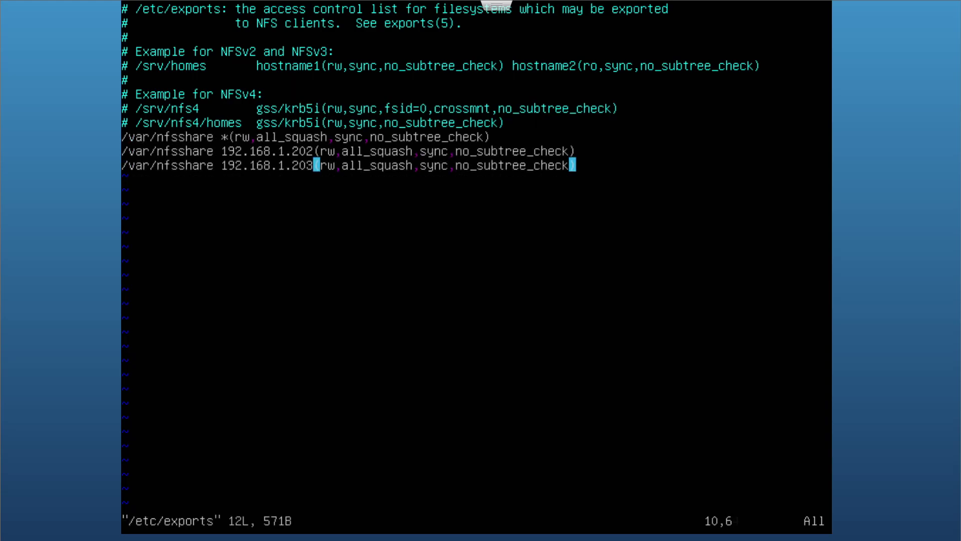
Change all_squash to no_root_squash on the 192.168.1.202 and 192.168.1.203 export lines
key(i)
key(Left)
key(Left)
key(Left)
key(Left)
key(Left)
key(Left)
key(Left)
key(Left)
key(Left)
key(Left)
key(Left)
key(Left)
key(Left)
key(Left)
key(Left)
key(Left)
key(Left)
key(Left)
key(Left)
key(Left)
key(Left)
key(Left)
key(Right)
key(Right)
key(Right)
key(Up)
key(Left)
key(Left)
key(BackSpace)
key(BackSpace)
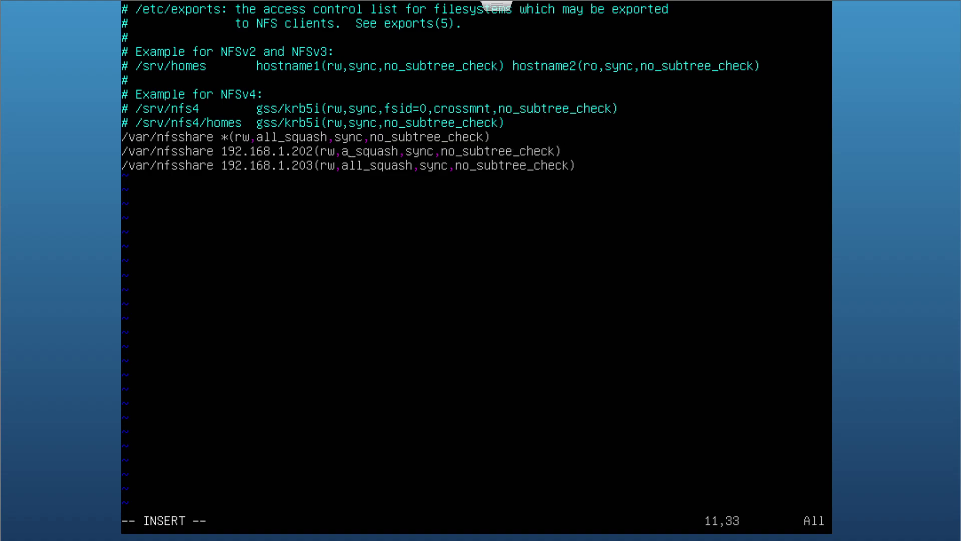
key(BackSpace)
text(no)
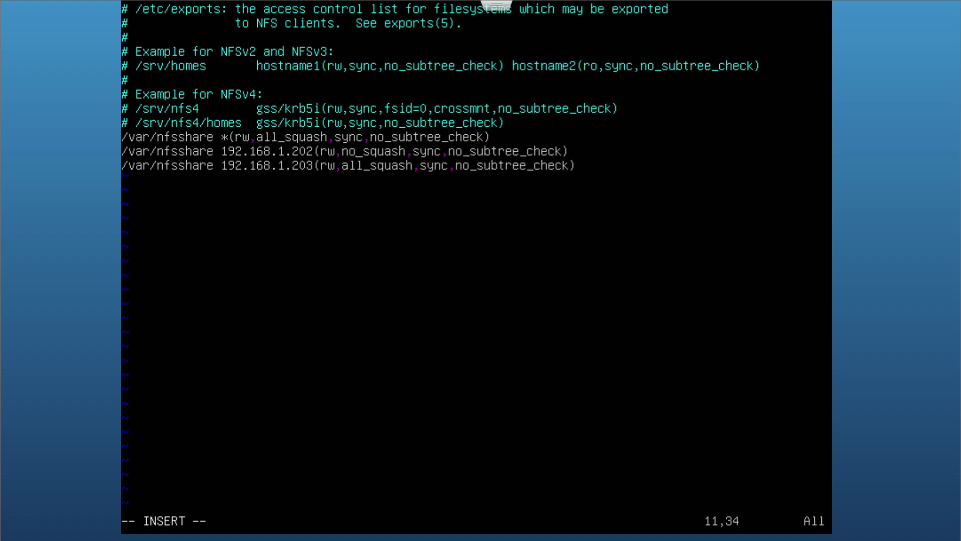
text(_too)
key(BackSpace)
key(BackSpace)
key(BackSpace)
text(root)
key(Down)
key(Left)
key(Left)
key(Left)
key(BackSpace)
key(BackSpace)
key(BackSpace)
text(no_root)
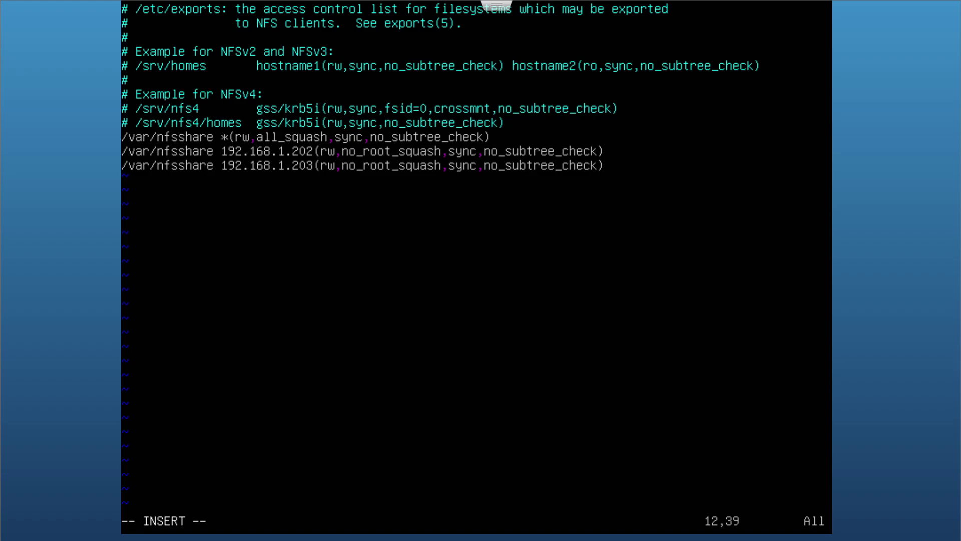
Delete the host-specific export lines, keep the /var/nfsshare * entry, and save /etc/exports
key(Escape)
key(d)
key(d)
key(d)
key(d)
key(A)
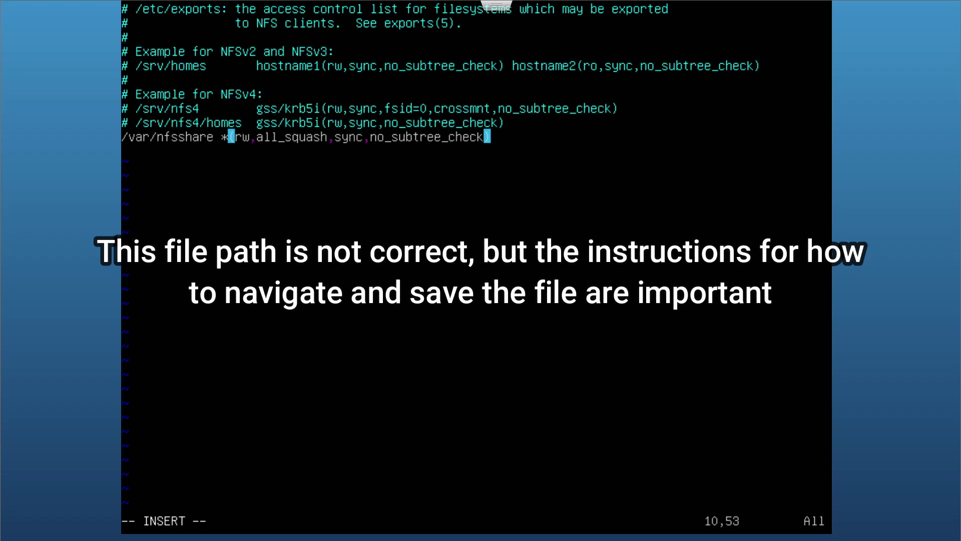
key(Escape)
key(shift+z)
key(shift+z)
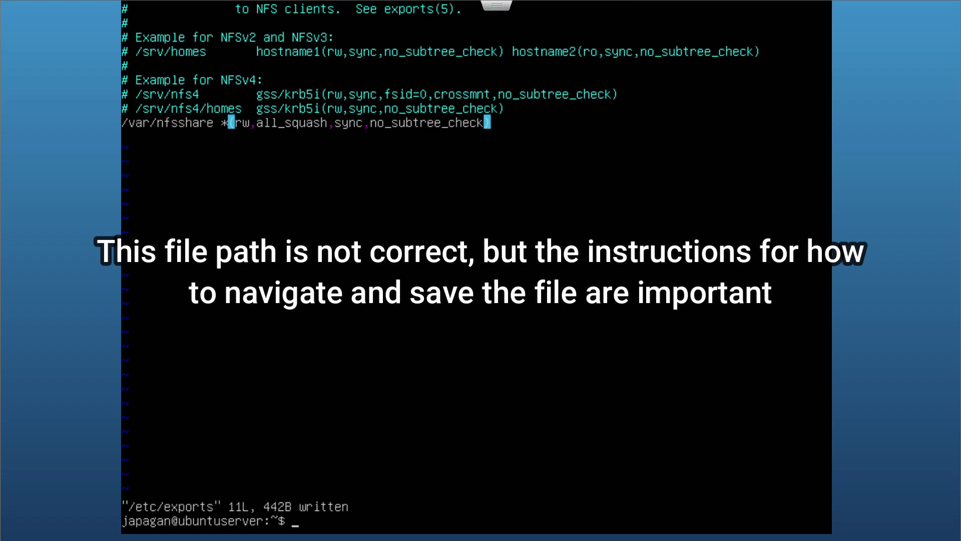
Reopen /etc/exports to check it, then suspend vi and return to the shell prompt
key(Up)
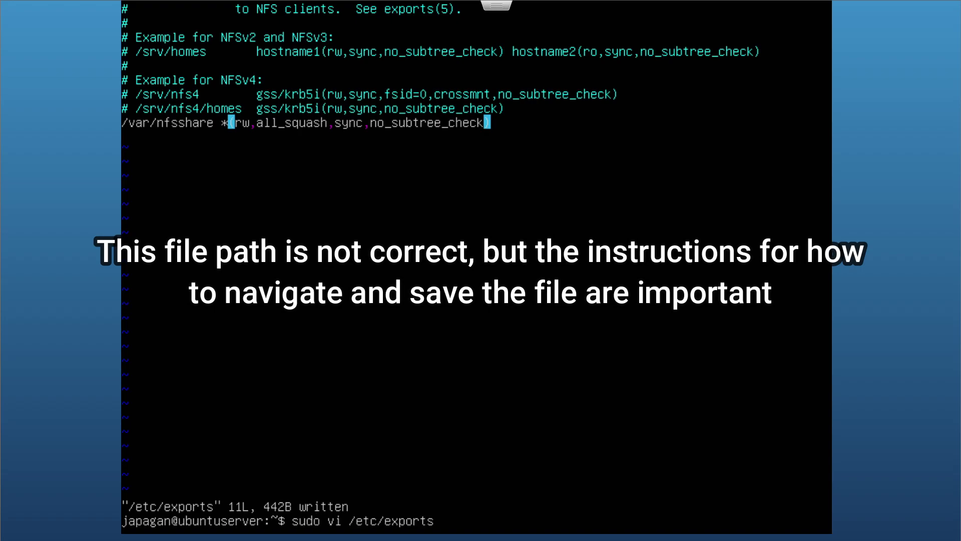
key(Return)
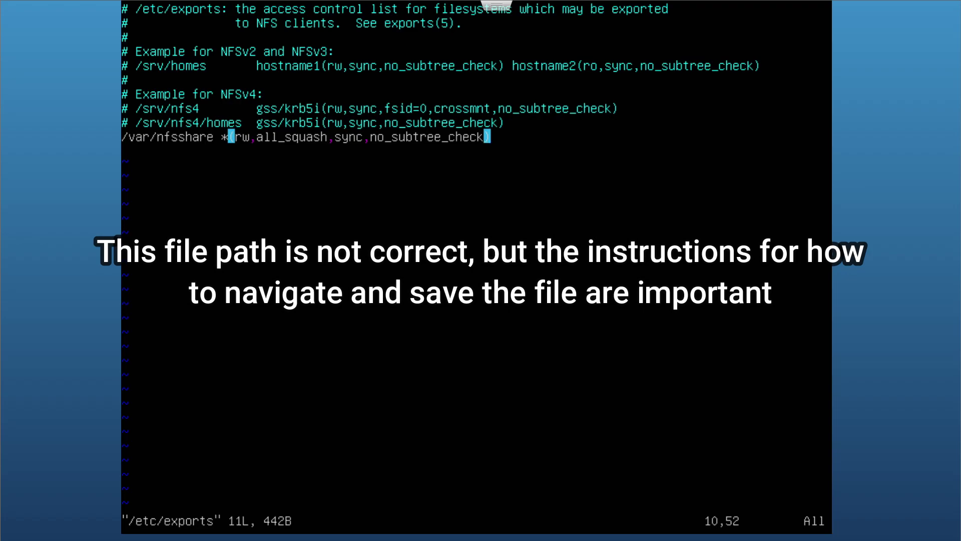
key(ctrl+z)
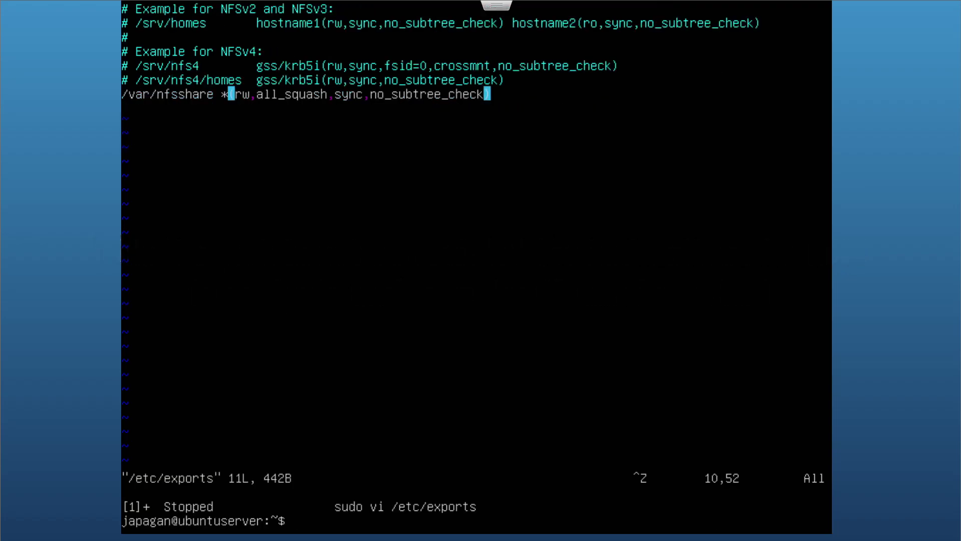
key(Return)
key(Return)
key(Return)
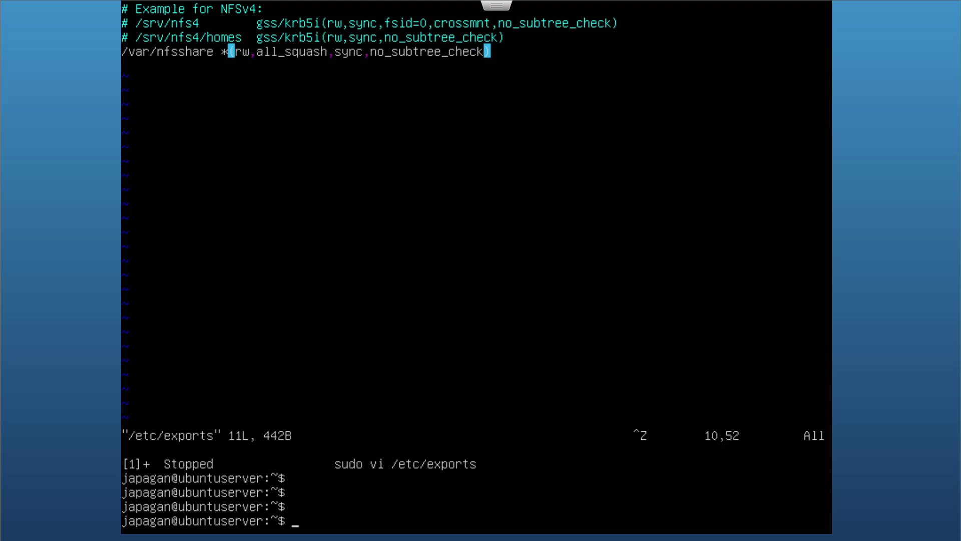
Run sudo exportfs -a, then sudo systemctl start nfs-server
text(sudo export)
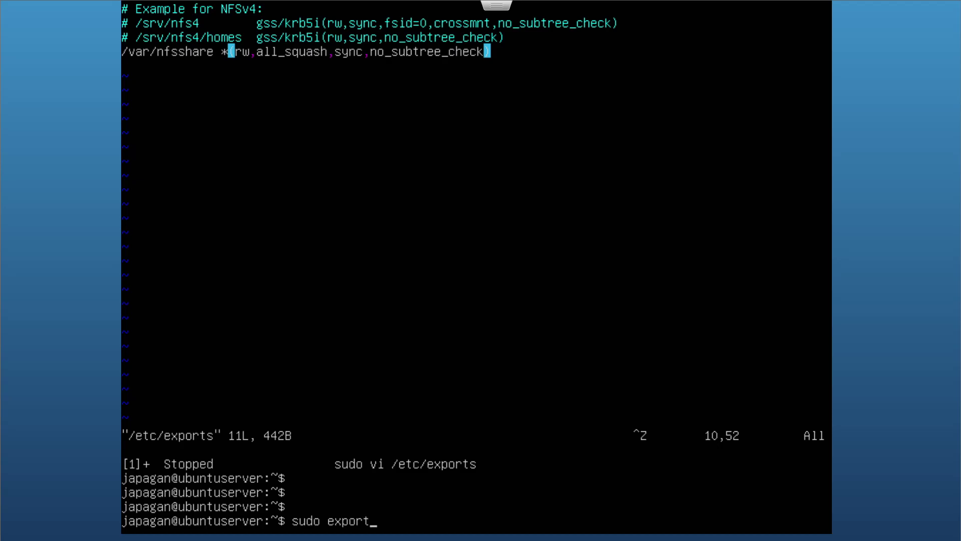
text(fs -a)
key(Return)
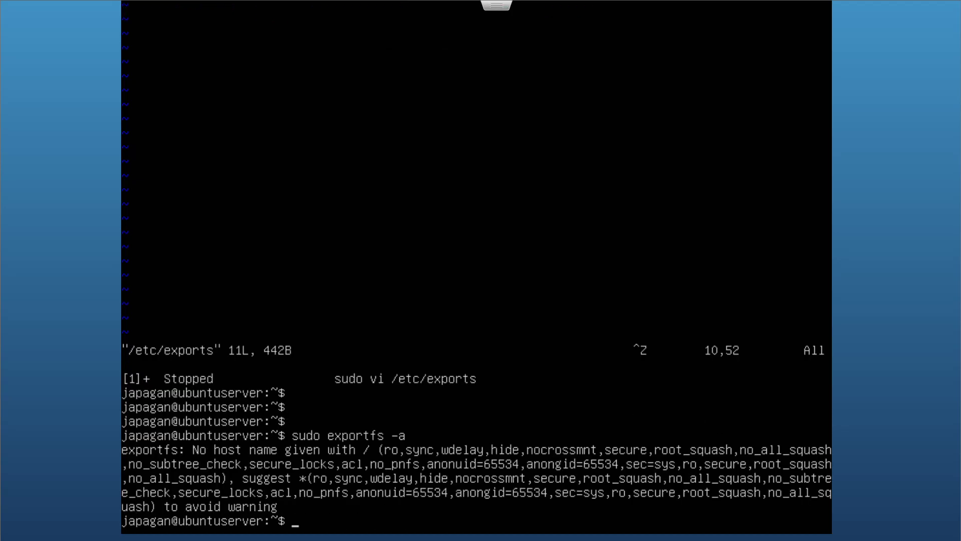
text(sudo system)
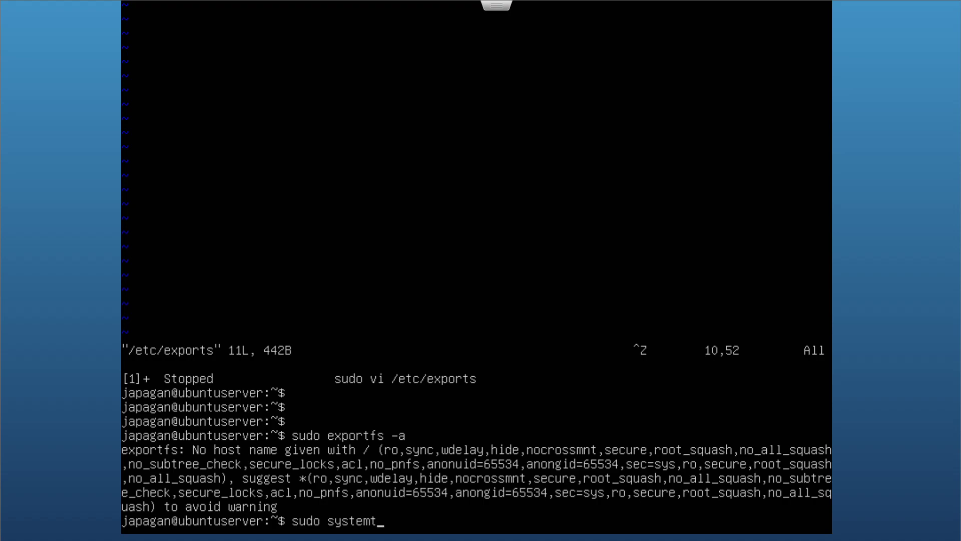
text(ctl start nfs-s)
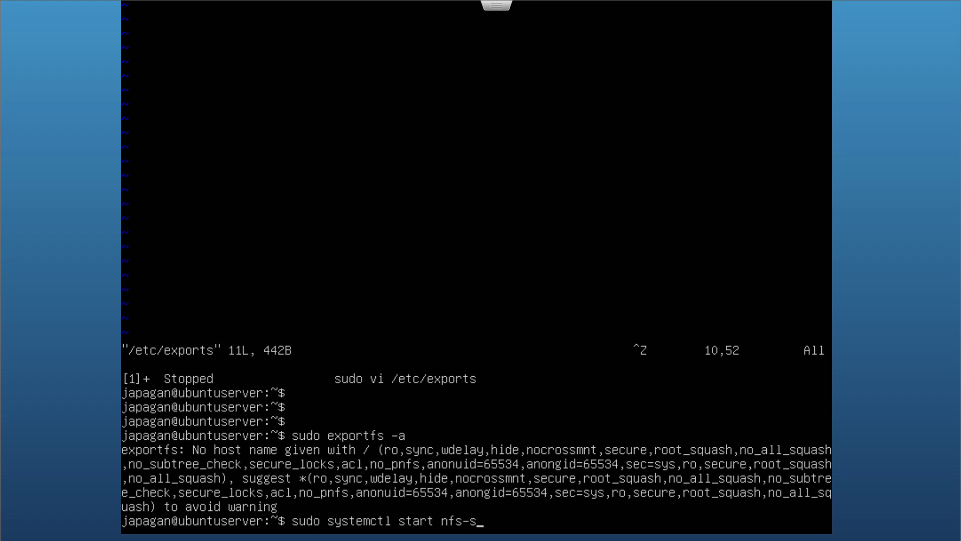
text(erver)
key(Return)
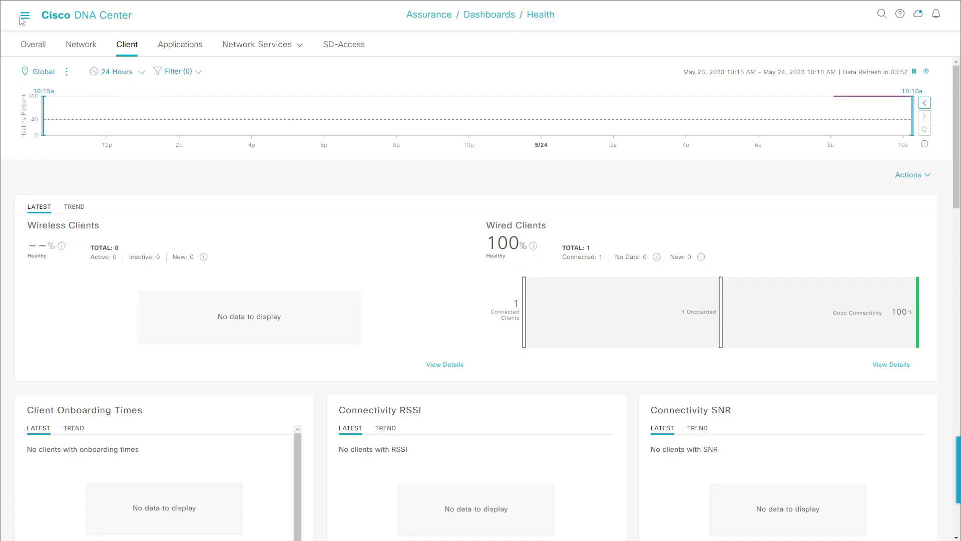
Go to System > Backup & Restore and open the backup destination configuration
click(21, 20)
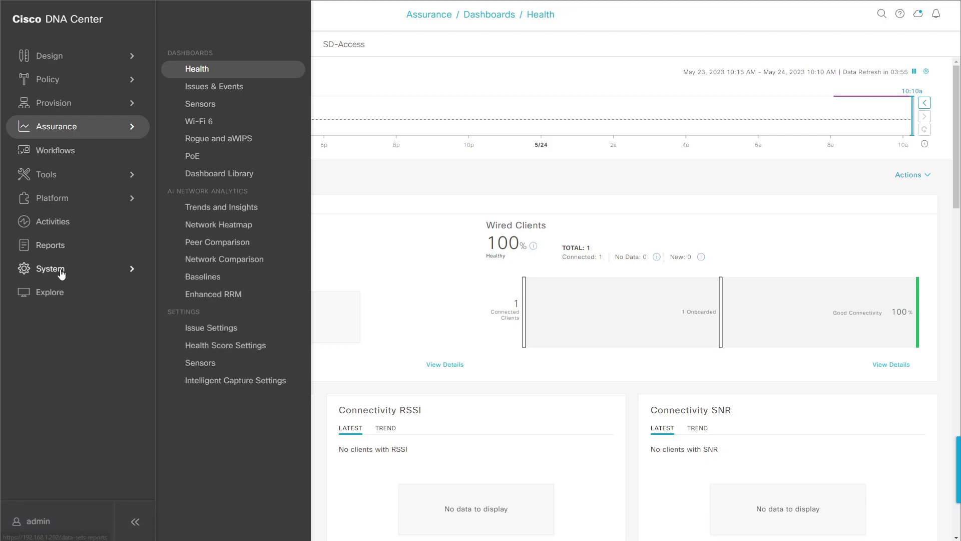
click(55, 269)
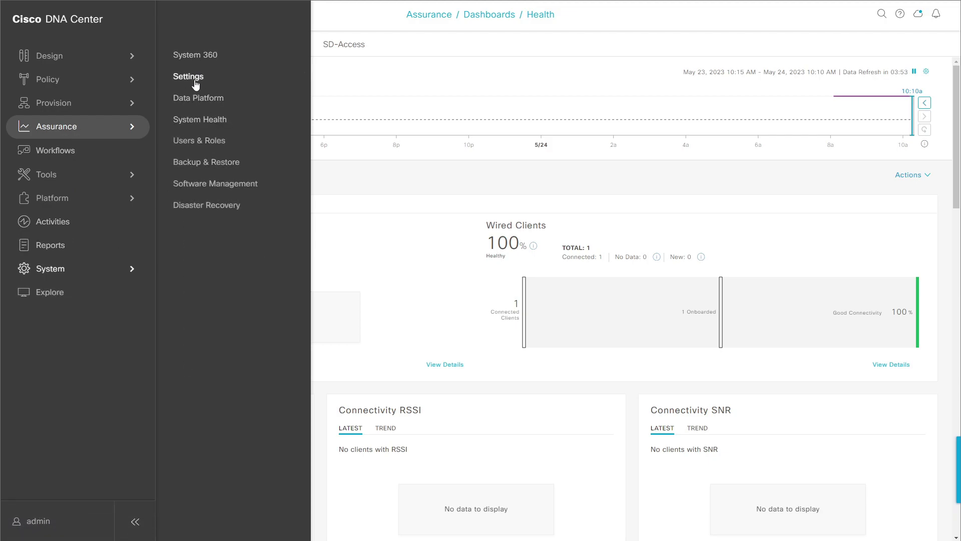
click(215, 166)
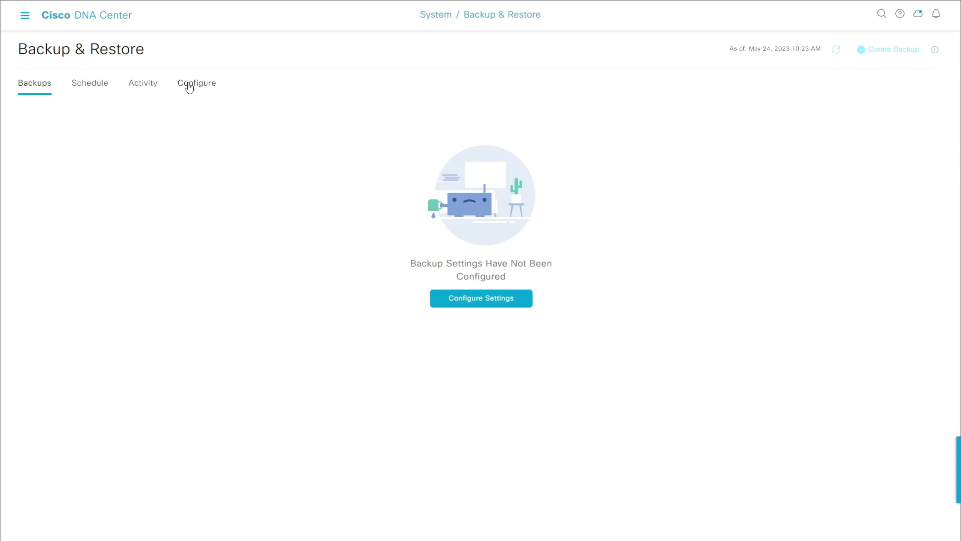
click(189, 87)
Enter SSH IP 192.168.1.213, port 22 and server path /var/nfsshare
click(81, 182)
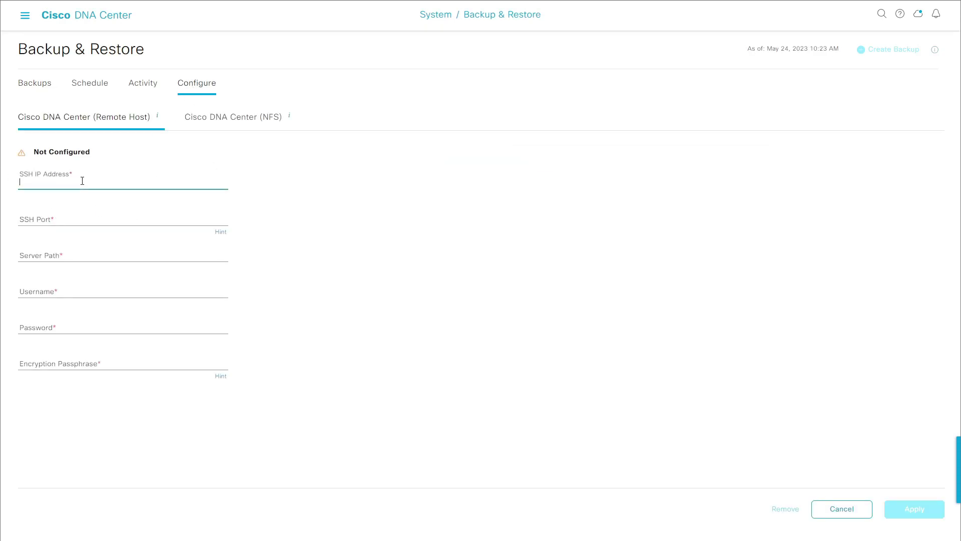
text(192.168.1.213)
key(Tab)
key(Tab)
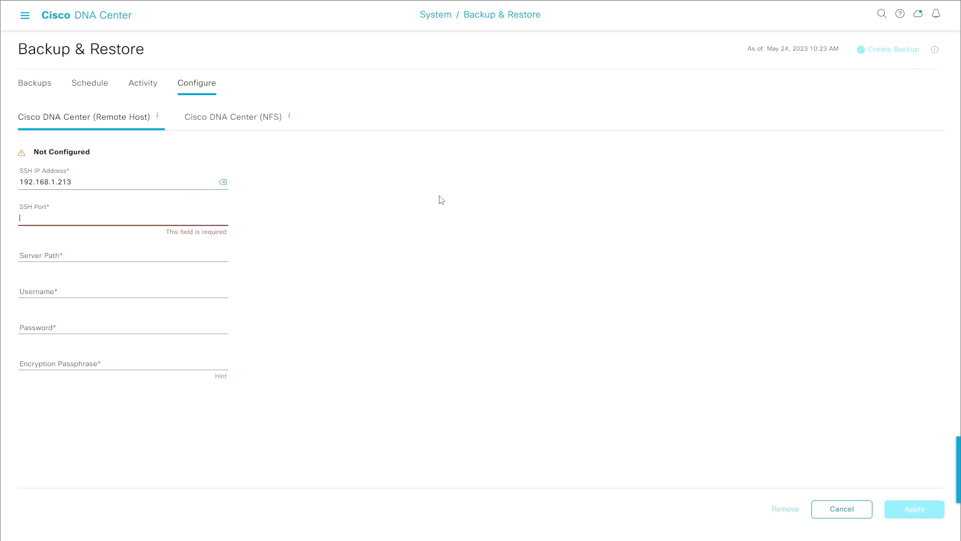
text(22)
click(93, 255)
text(/)
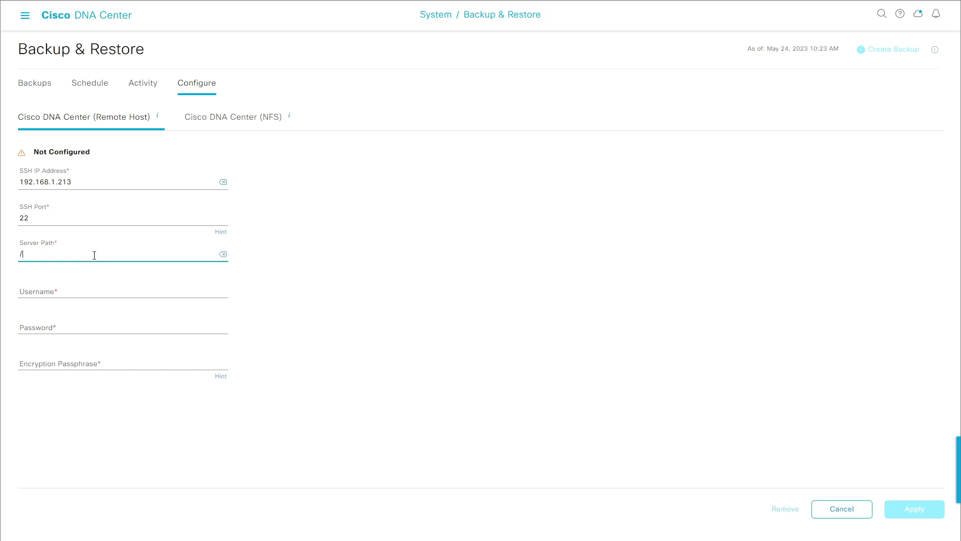
text(var/nfsshare)
double_click(94, 255)
Fill in the backup user's username, password and encryption passphrase, then apply the settings
click(87, 288)
text(dnac)
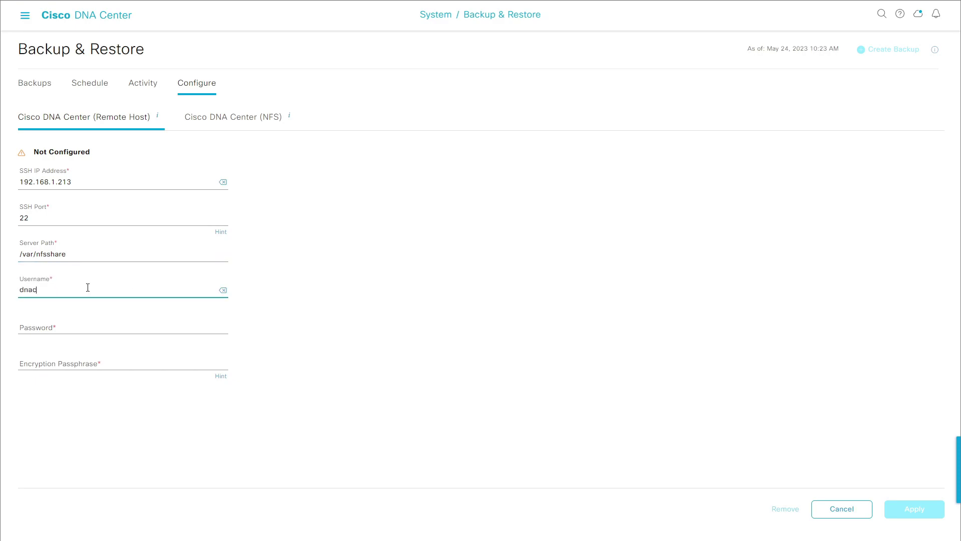
text(=)
key(BackSpace)
text(-t)
key(Tab)
key(Tab)
text(******)
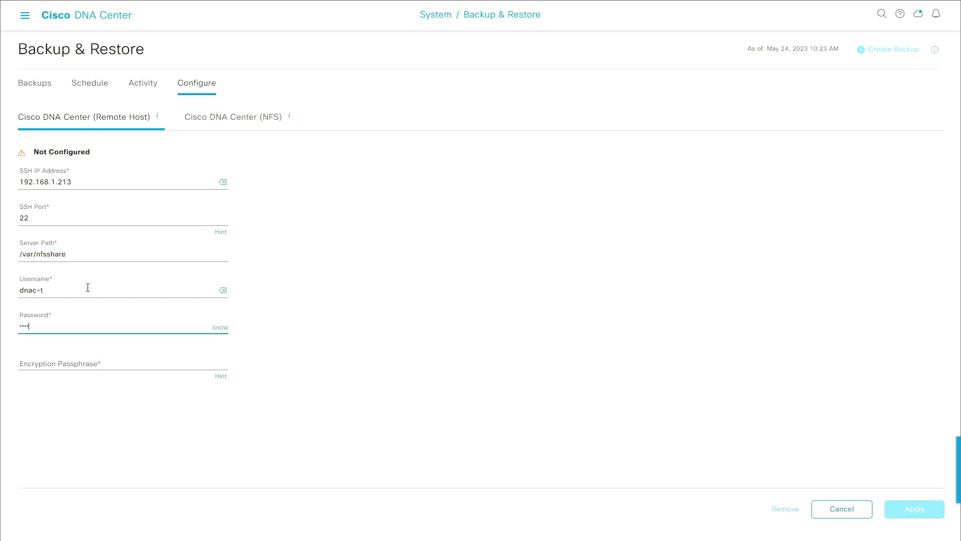
text(******)
click(91, 363)
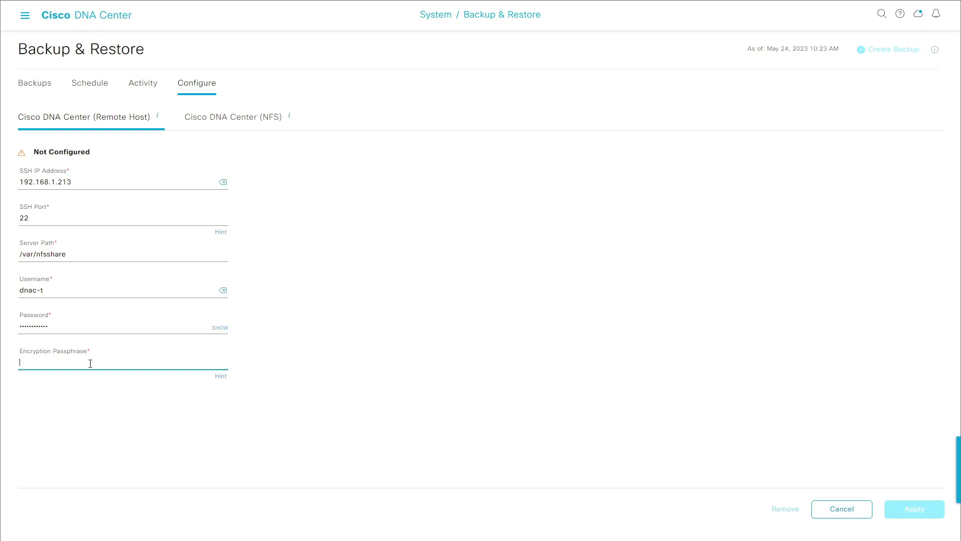
text(*********)
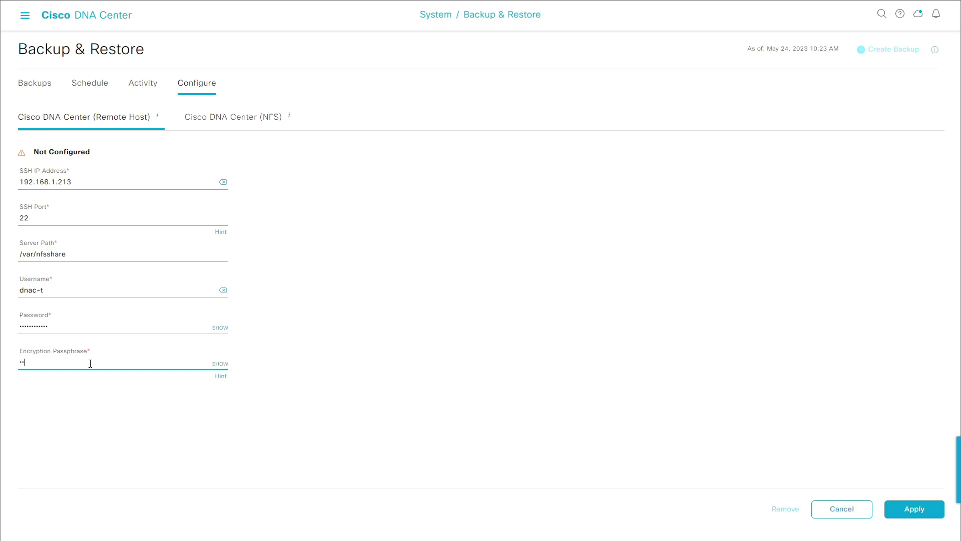
text(**)
click(914, 510)
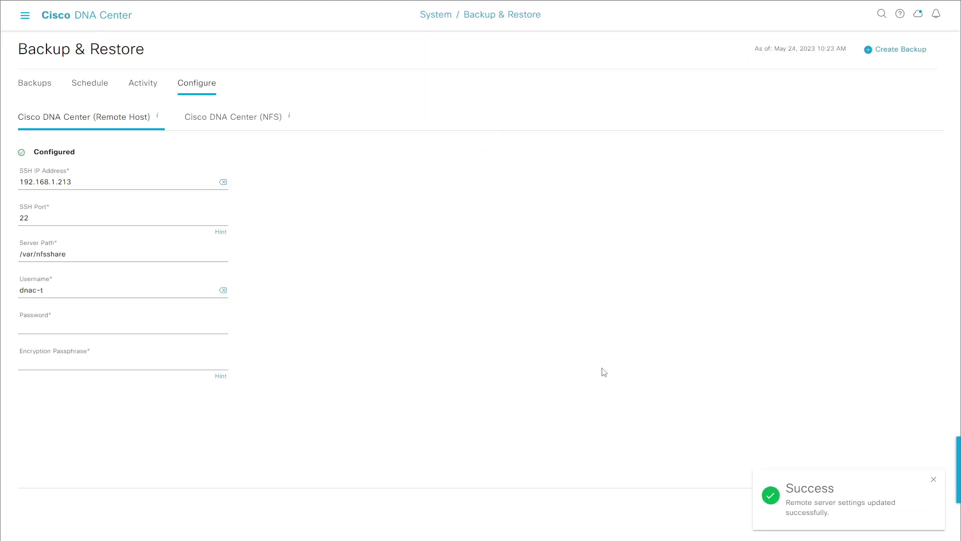
On the NFS sub-tab, set host 192.168.1.213 and server path /var/nfsshare, then apply
click(251, 120)
click(70, 187)
text(192.168.1.213)
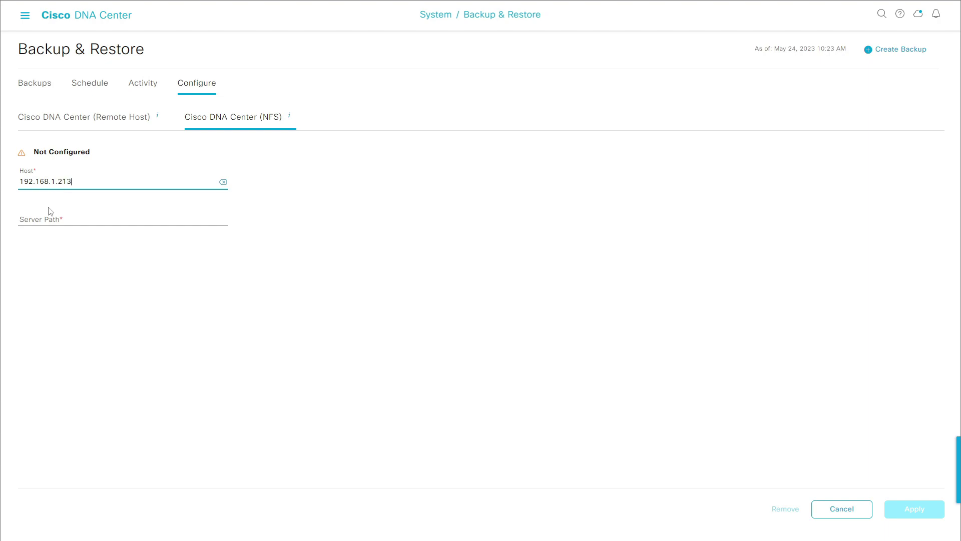
click(60, 220)
text(/var/nfsshare)
double_click(60, 220)
click(914, 508)
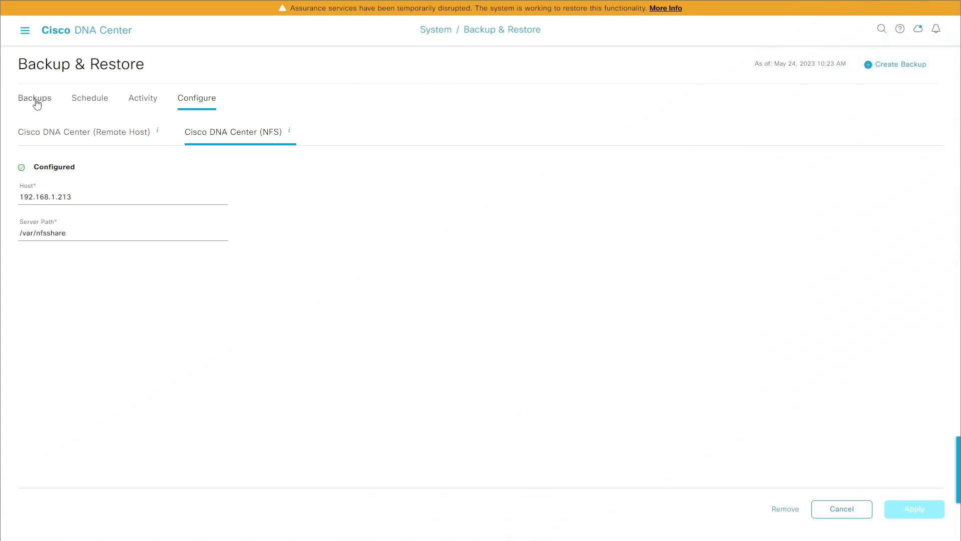
From the Backups tab, start a new backup scoped to Cisco DNA Center without Assurance data
click(36, 103)
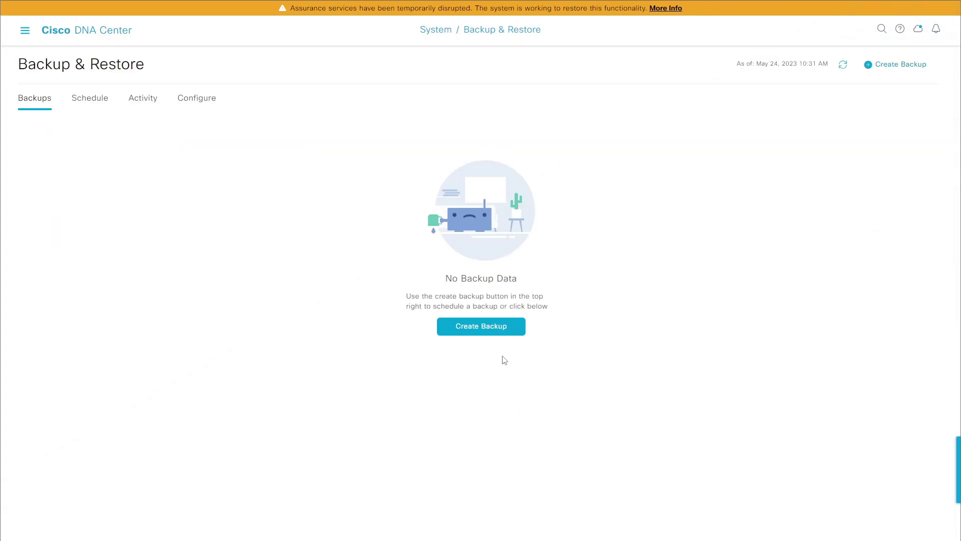
click(496, 331)
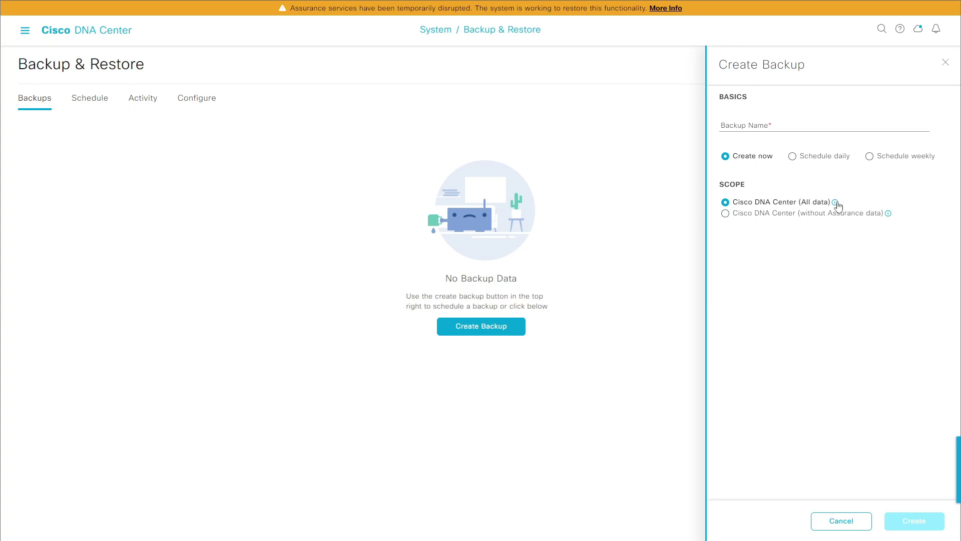
click(777, 216)
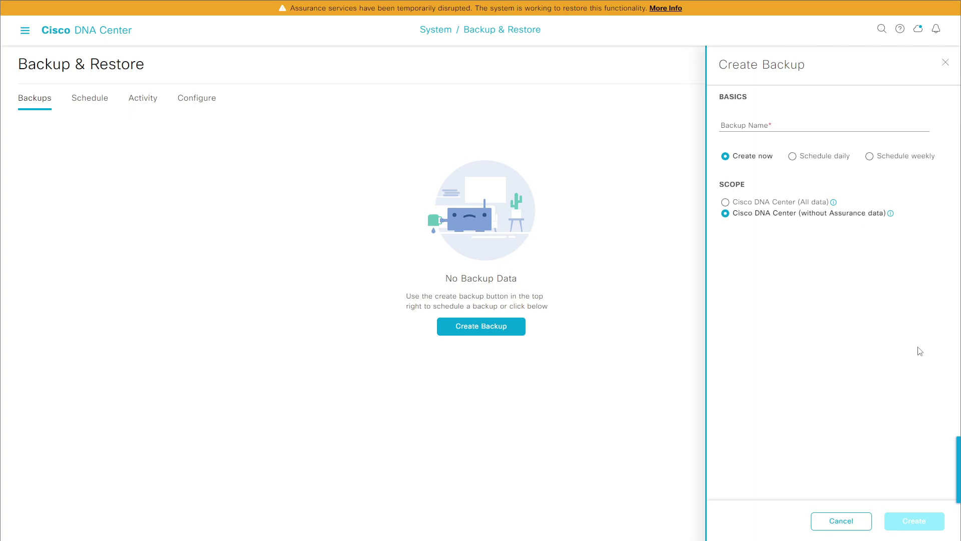
Enter the backup name DNAC-Na-Assurance, then try underscore and 'No' variants of it
click(752, 126)
text(DNAC-)
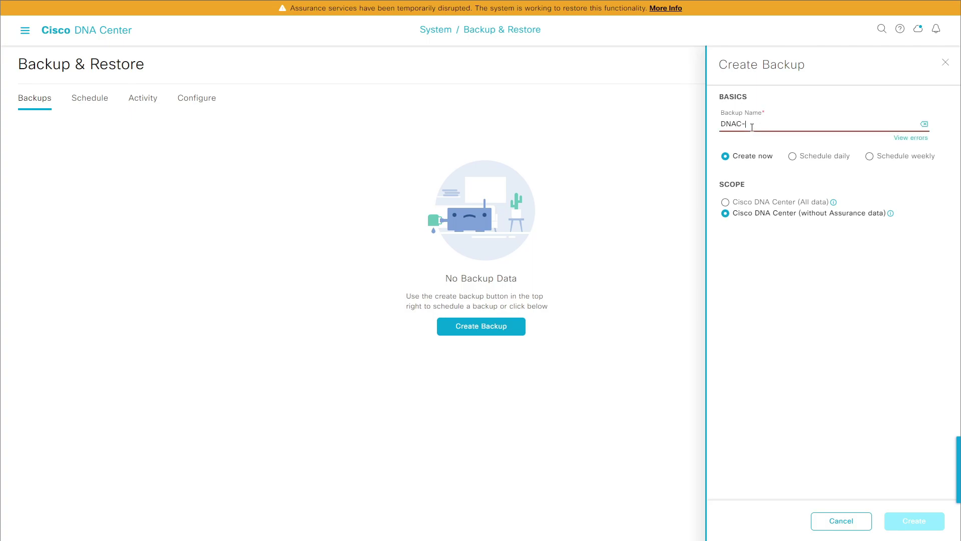
text(Na-Assurance)
click(809, 331)
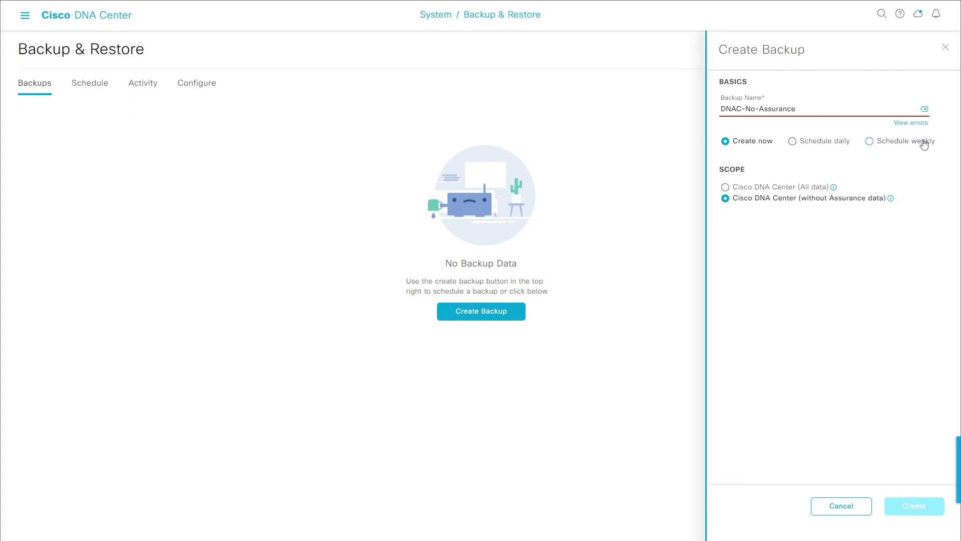
click(769, 110)
click(760, 108)
key(BackSpace)
text(_)
key(Left)
key(Left)
key(Left)
key(BackSpace)
text(_)
click(868, 351)
click(762, 113)
key(BackSpace)
key(BackSpace)
key(BackSpace)
key(BackSpace)
text(No)
Replace the name with lowercase 'dnacnoassurance' and create the backup now
mouse_move(917, 126)
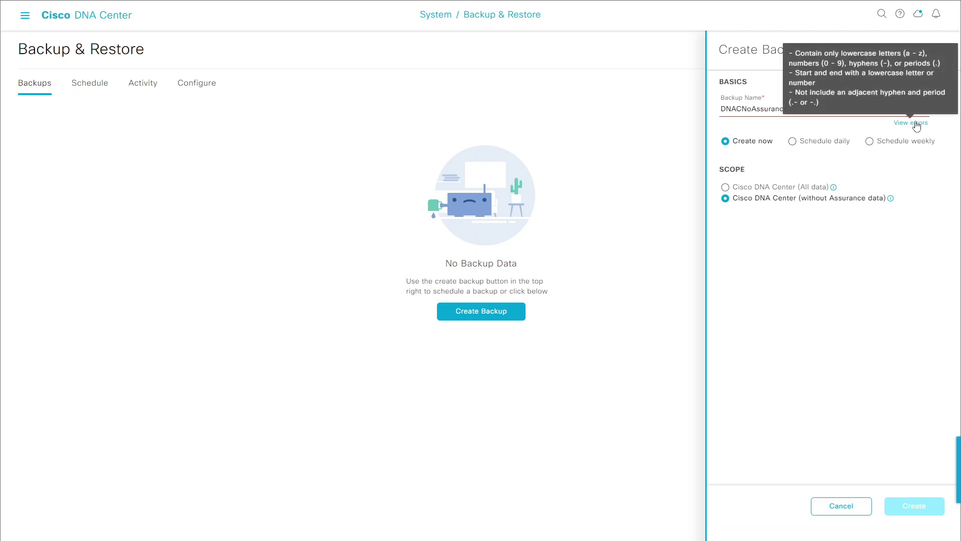
drag(809, 112, 676, 111)
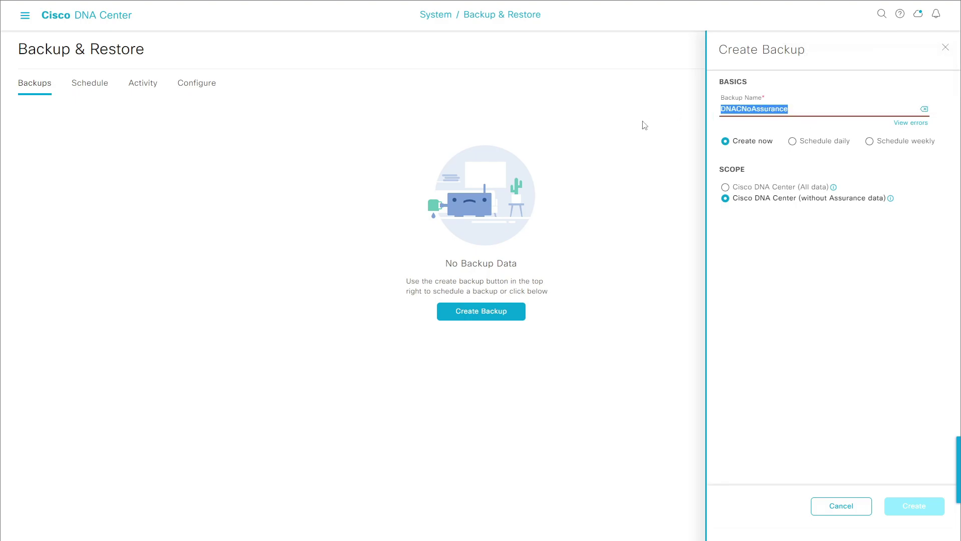
text(dnacno)
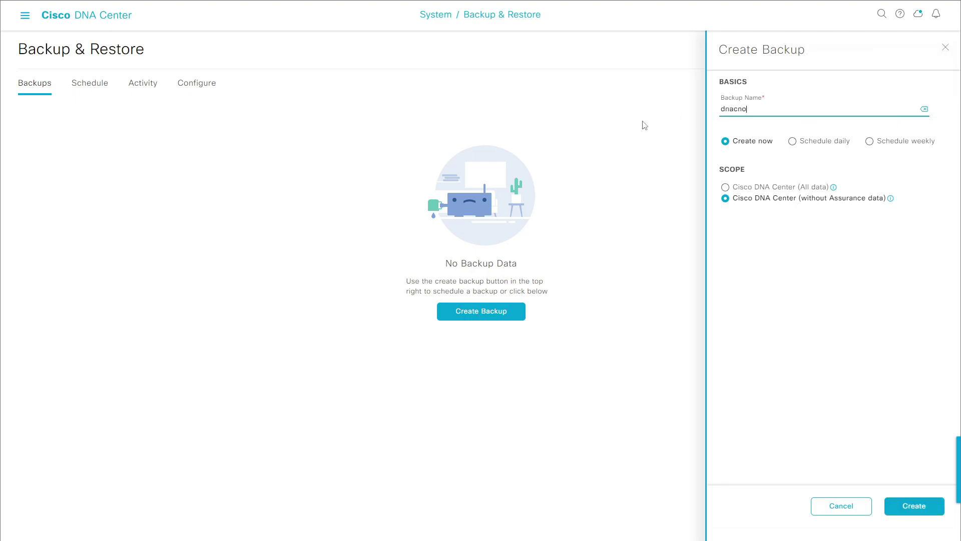
text(assurance)
click(916, 507)
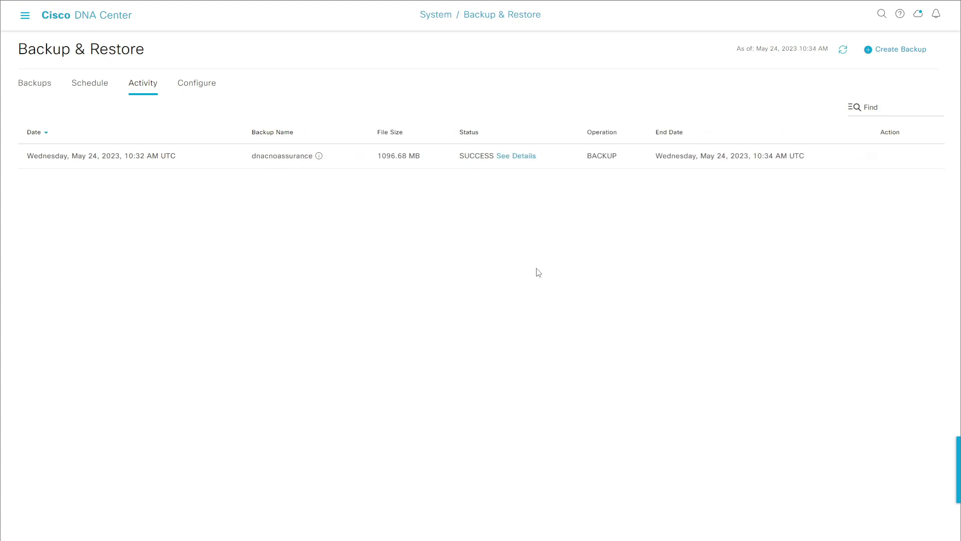
Review the completed dnacnoassurance backup's task details and its 1096.68 MB file size
click(529, 157)
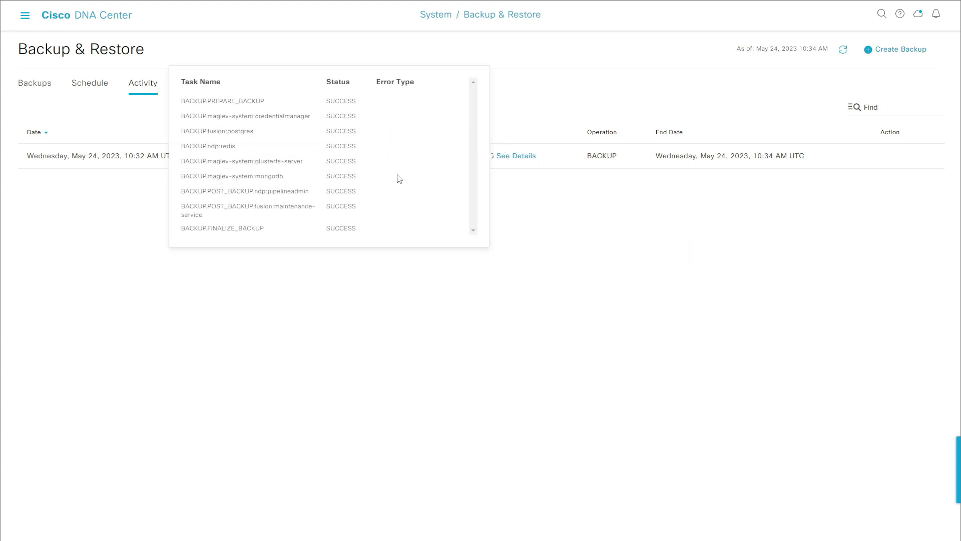
click(618, 291)
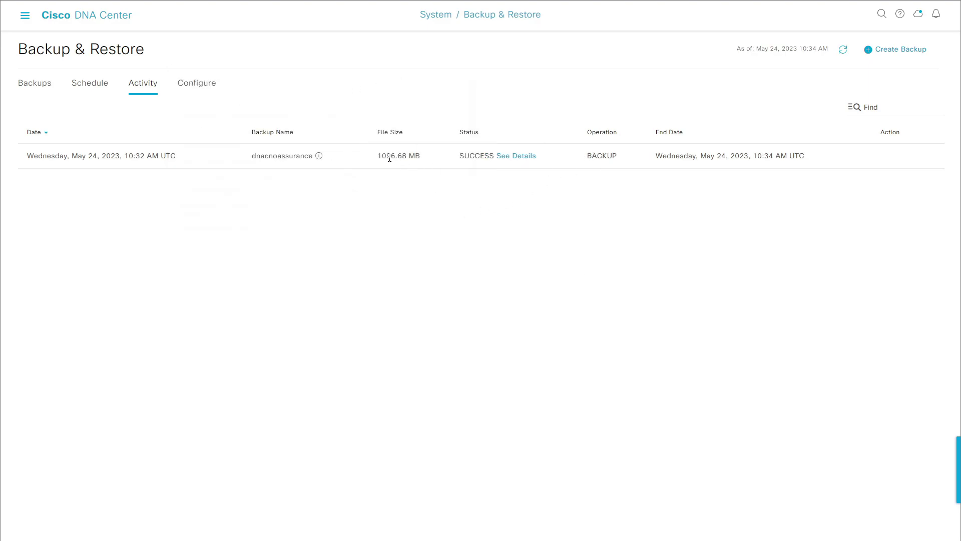
drag(377, 159, 428, 159)
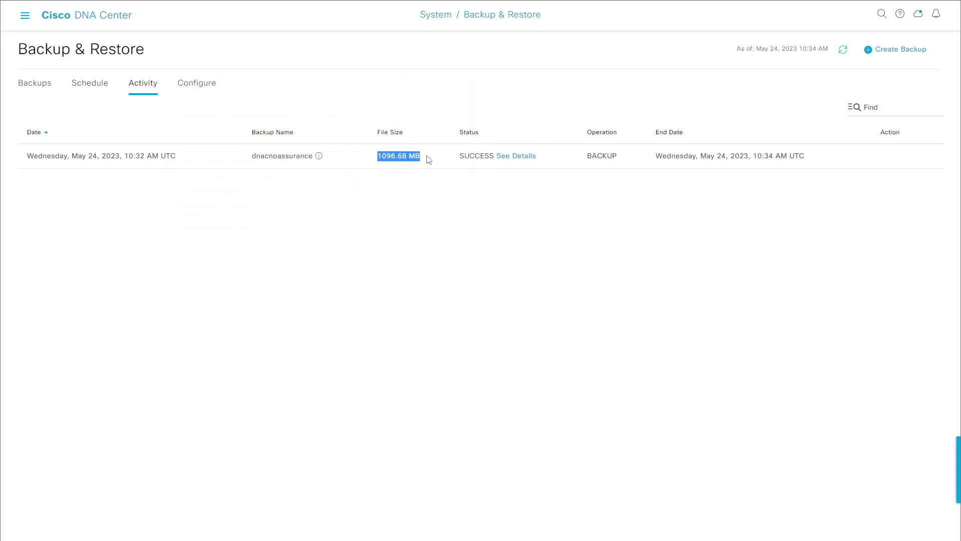
click(481, 257)
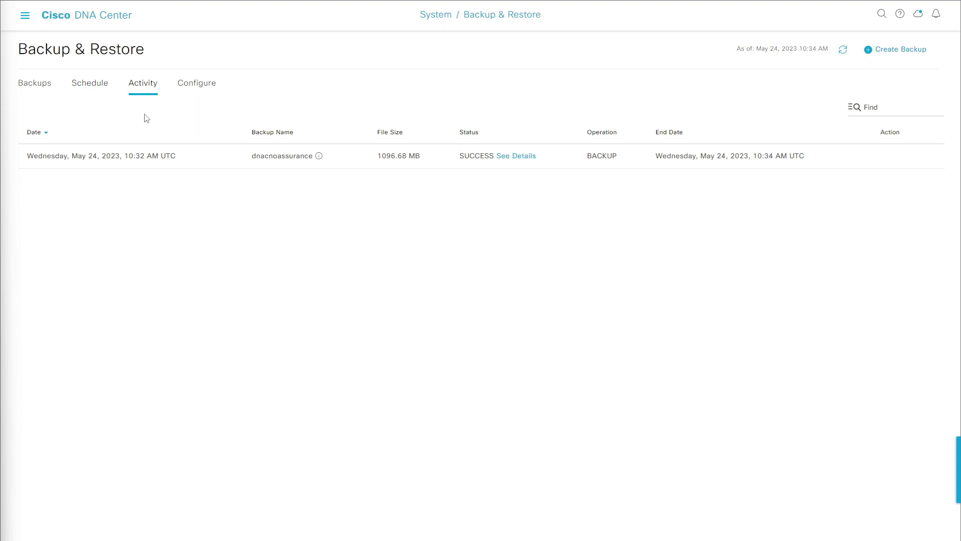
From the Schedule view, start a new weekly backup that excludes Assurance data
click(98, 89)
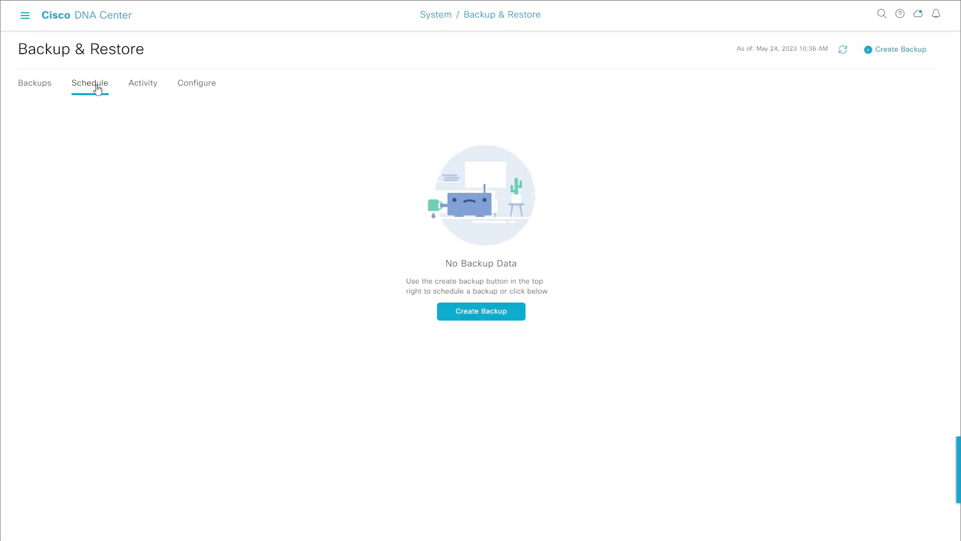
click(488, 318)
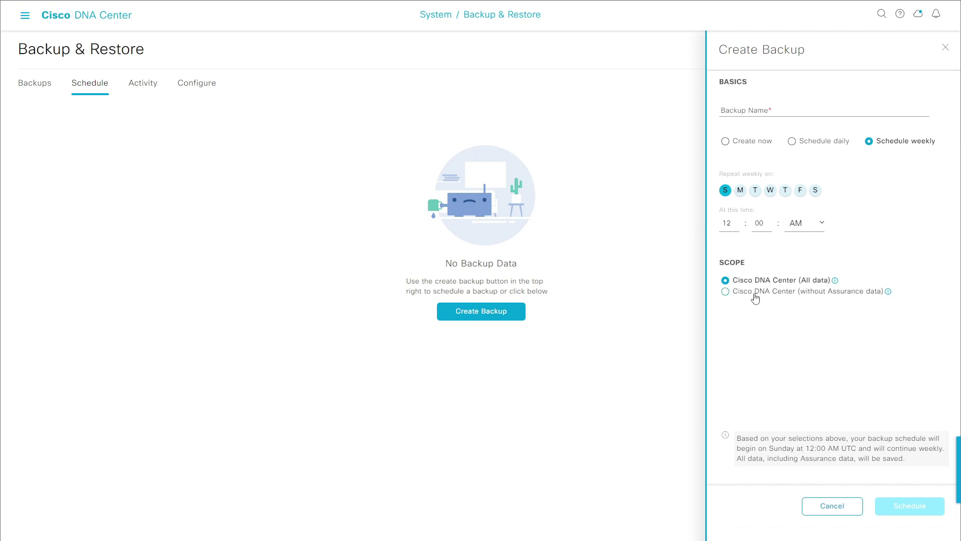
click(725, 296)
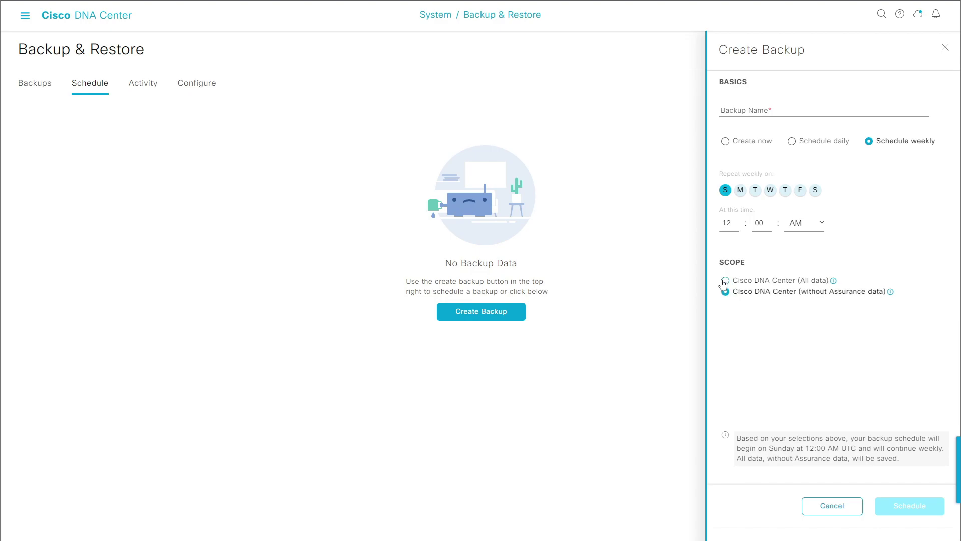
click(725, 281)
click(730, 292)
Name the schedule weeklydnac and save it, then delete it again
click(775, 112)
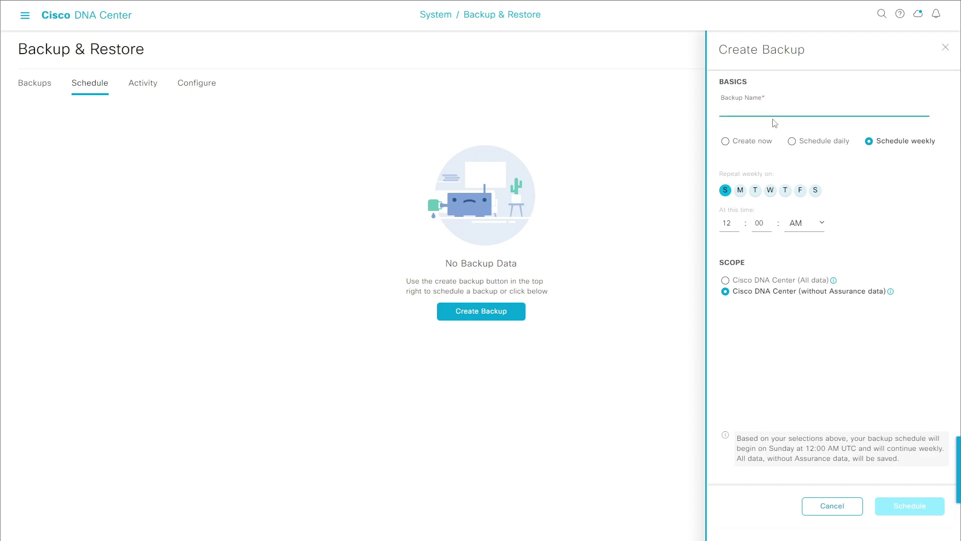
text(weeklydnac)
click(812, 351)
click(919, 511)
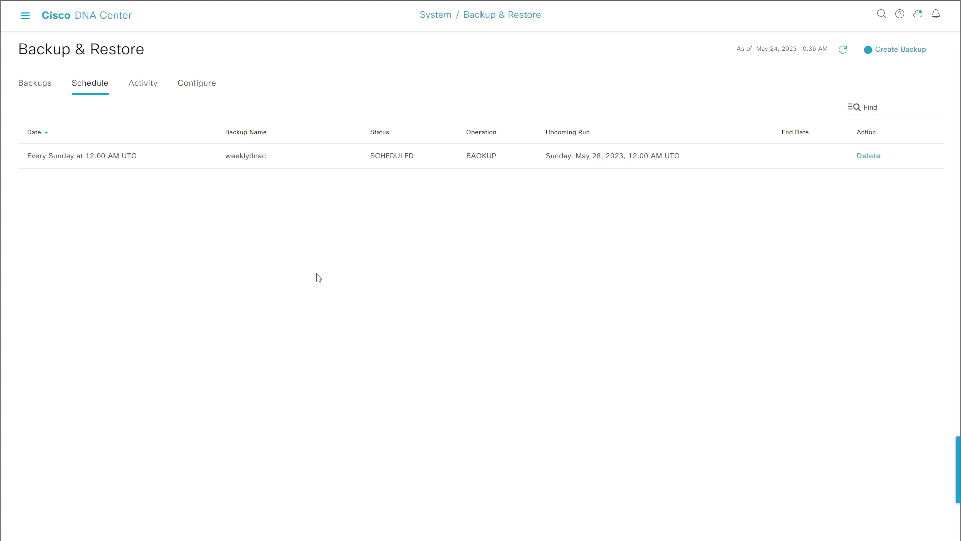
click(869, 156)
click(507, 308)
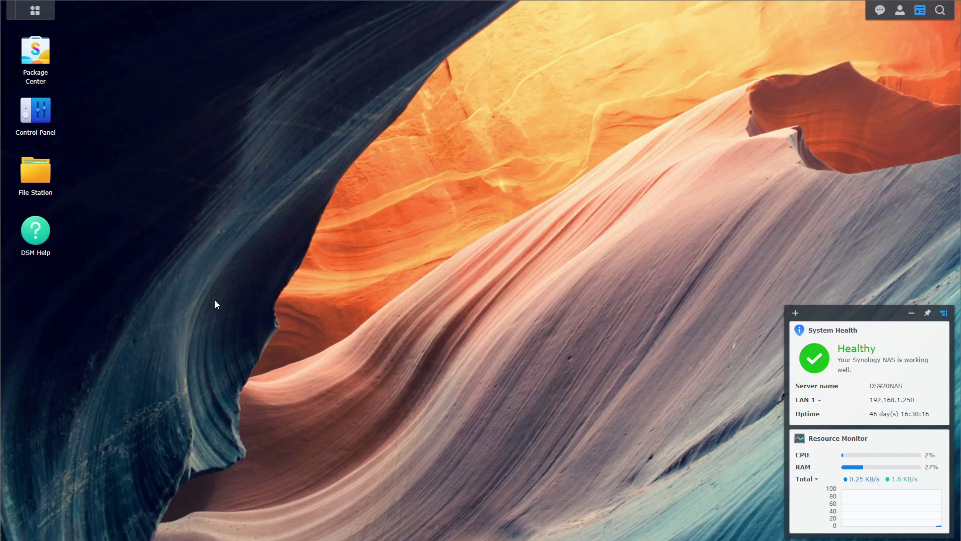
Go to Control Panel's File Services NFS settings and check Advanced Settings without changes
click(36, 115)
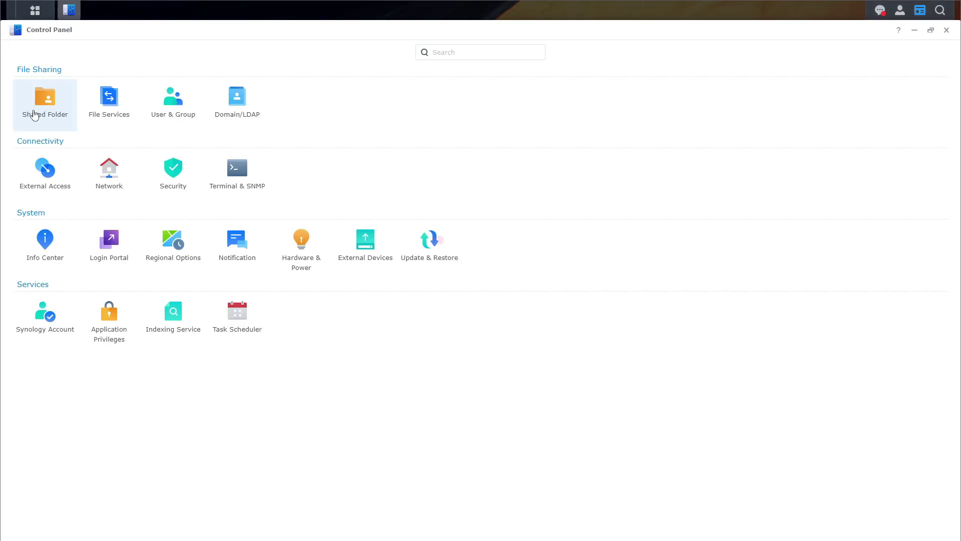
click(107, 102)
click(192, 53)
click(184, 134)
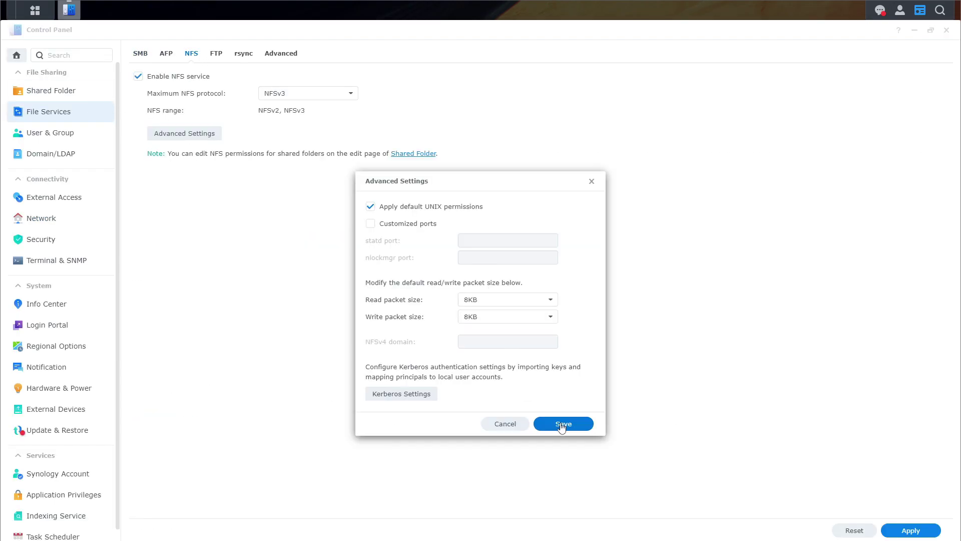
click(516, 426)
Apply the enabled NFS service settings, then go to the shared folder list
click(398, 154)
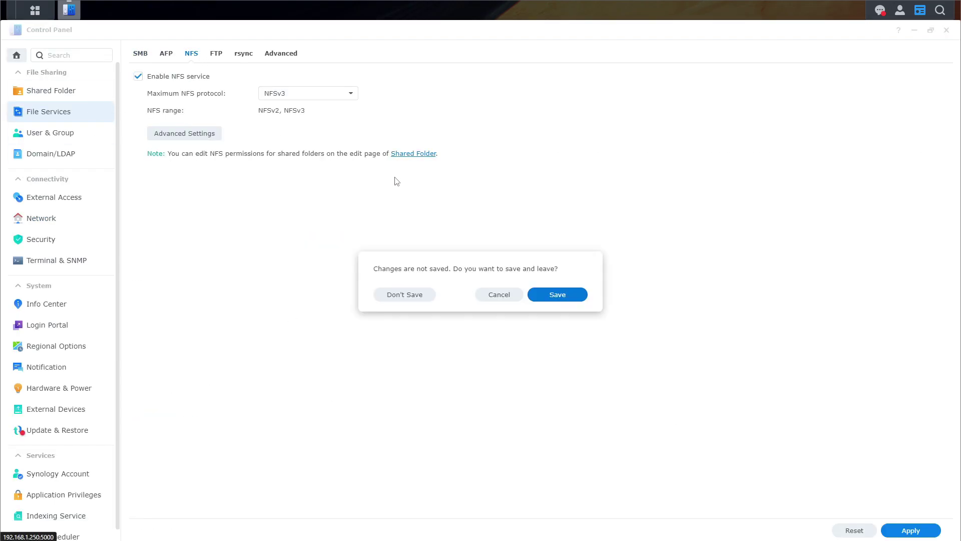
click(496, 298)
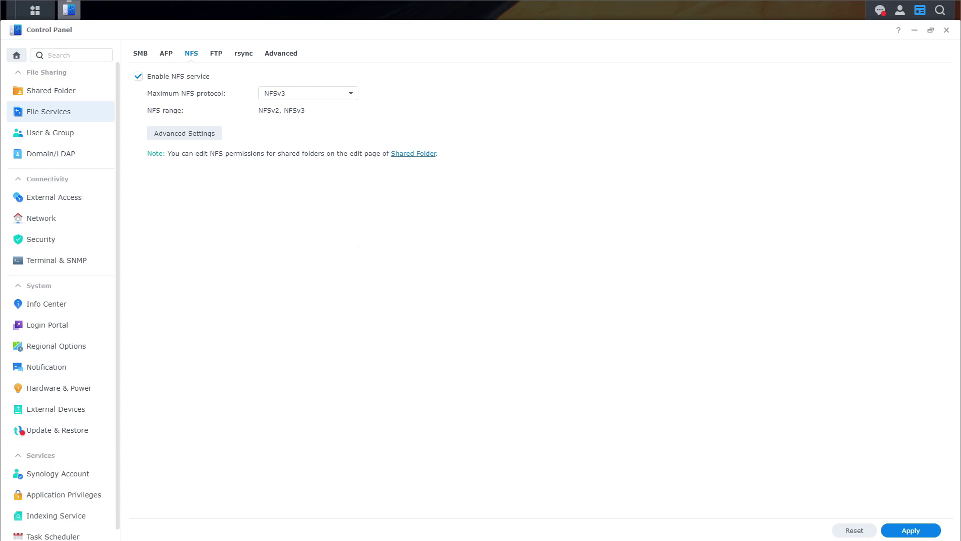
click(919, 531)
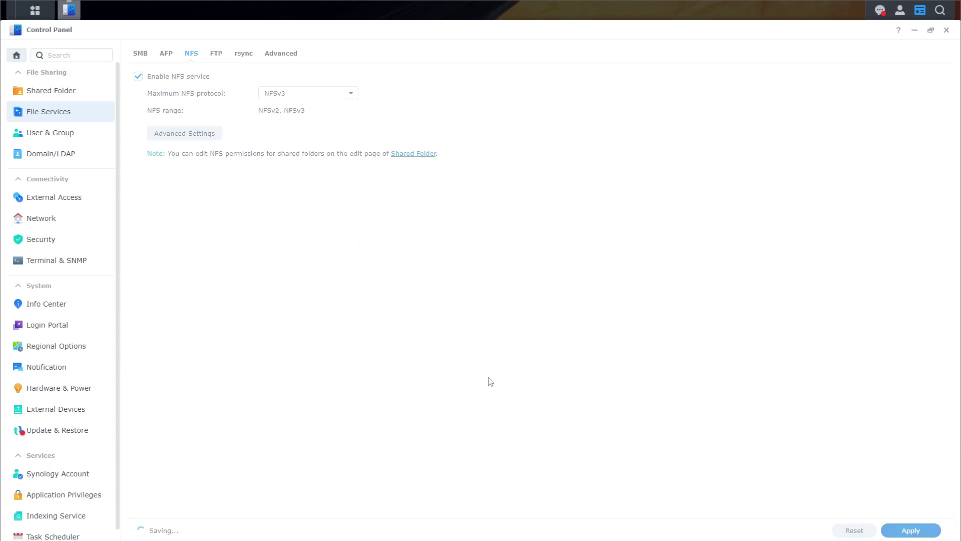
click(416, 154)
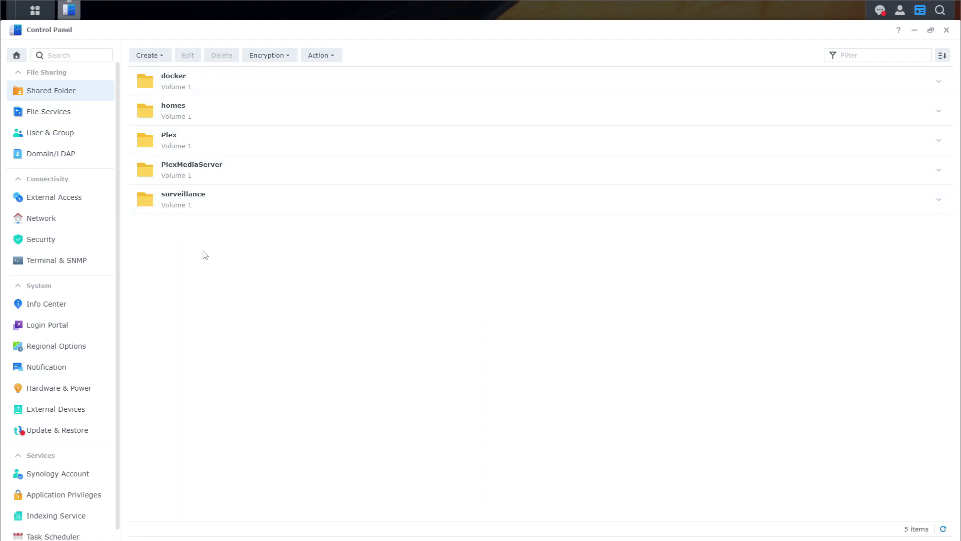
Create an unencrypted DNAC-Backup shared folder on Volume 1 with default advanced settings
click(163, 56)
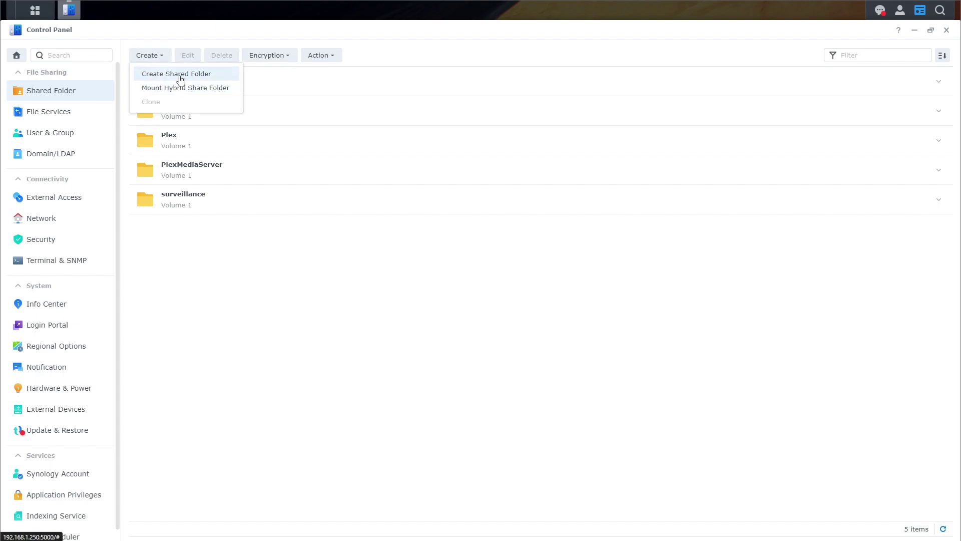
click(177, 73)
click(435, 203)
text(DNAC-Backup)
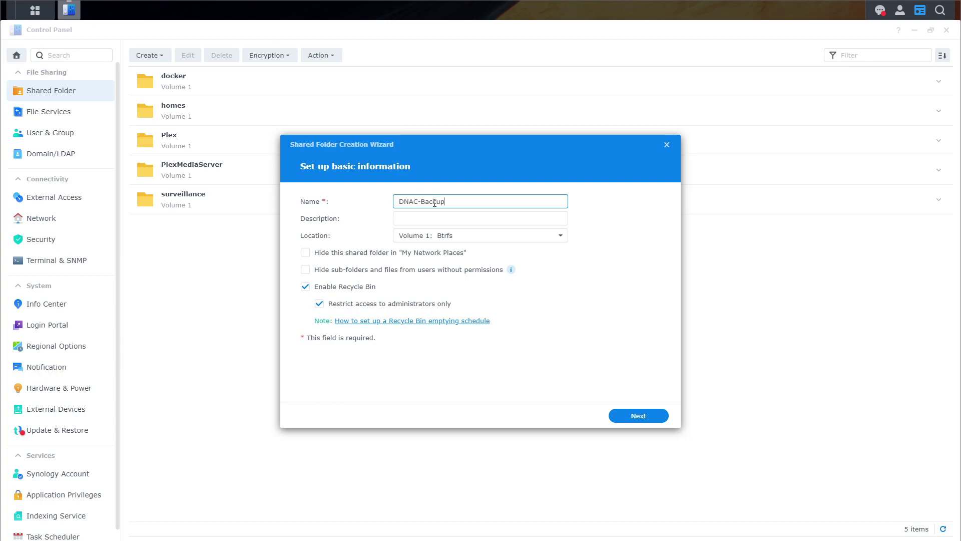
click(630, 416)
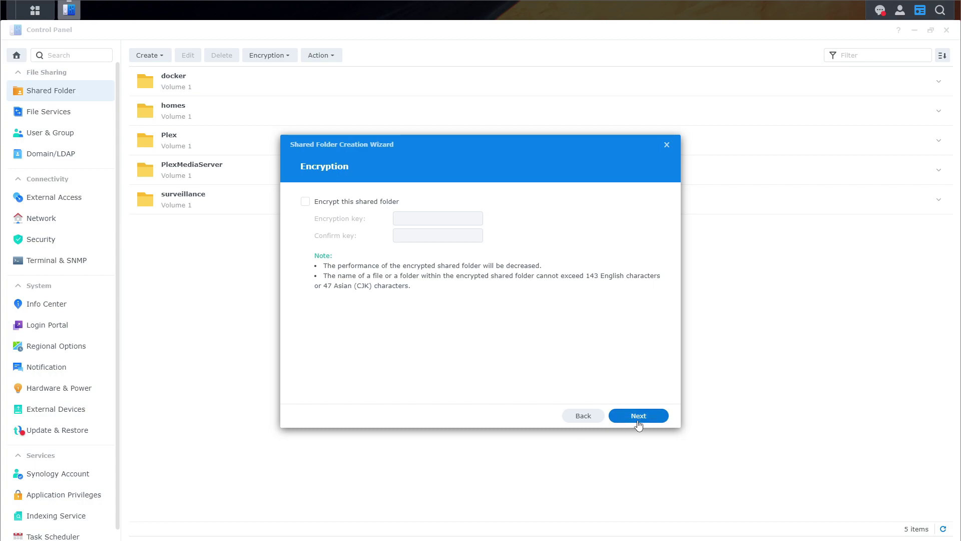
click(636, 419)
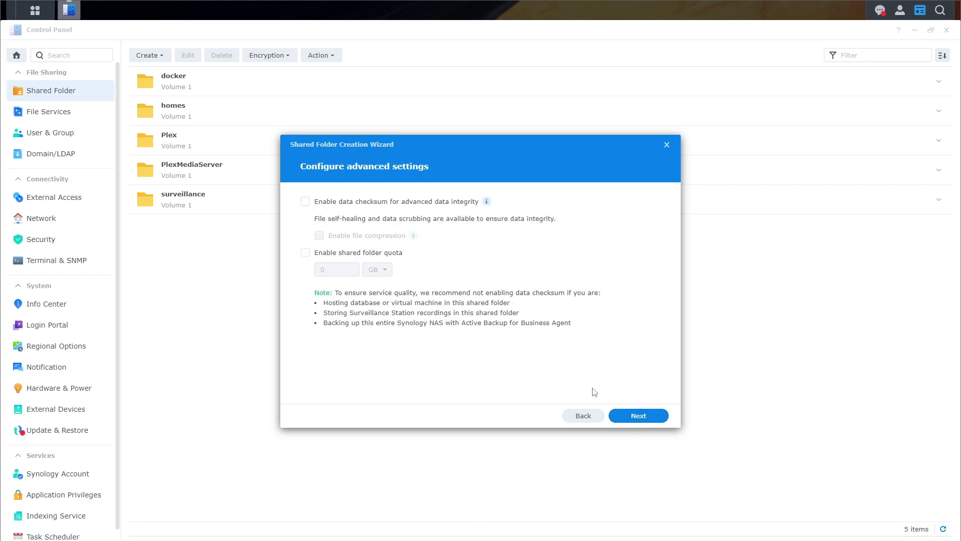
click(645, 421)
click(645, 417)
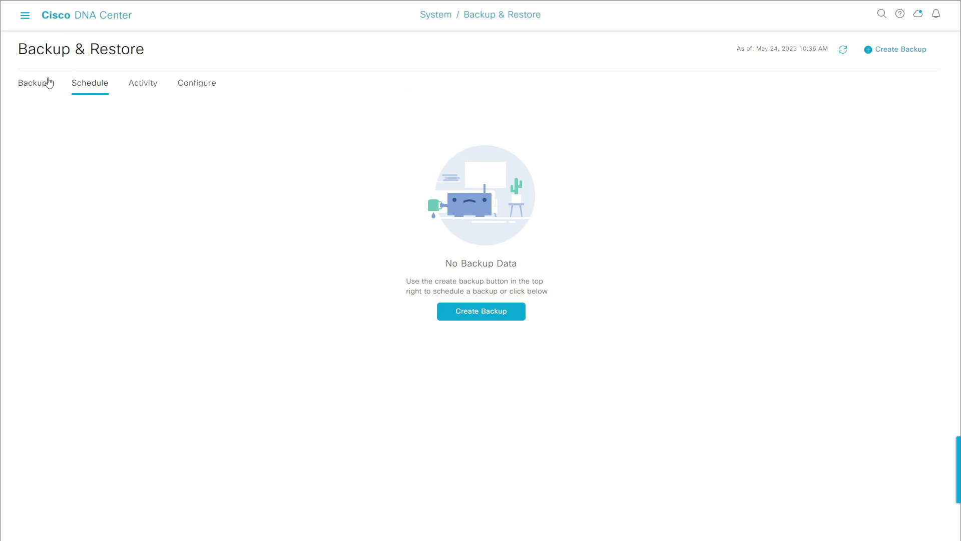
Replace the remote backup host with the NAS at 192.168.1.250, port 22, path /DNAC-Backup, with autofilled credentials
click(205, 95)
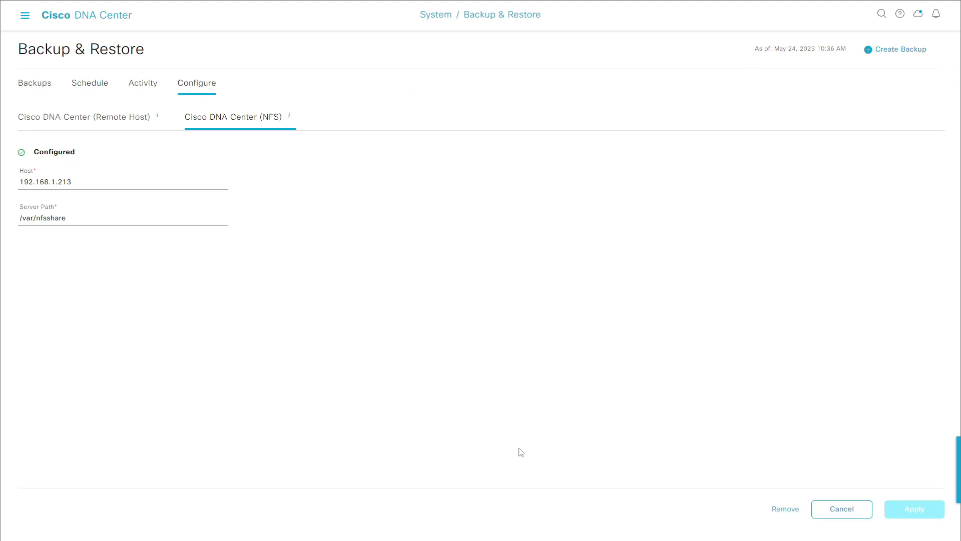
click(77, 117)
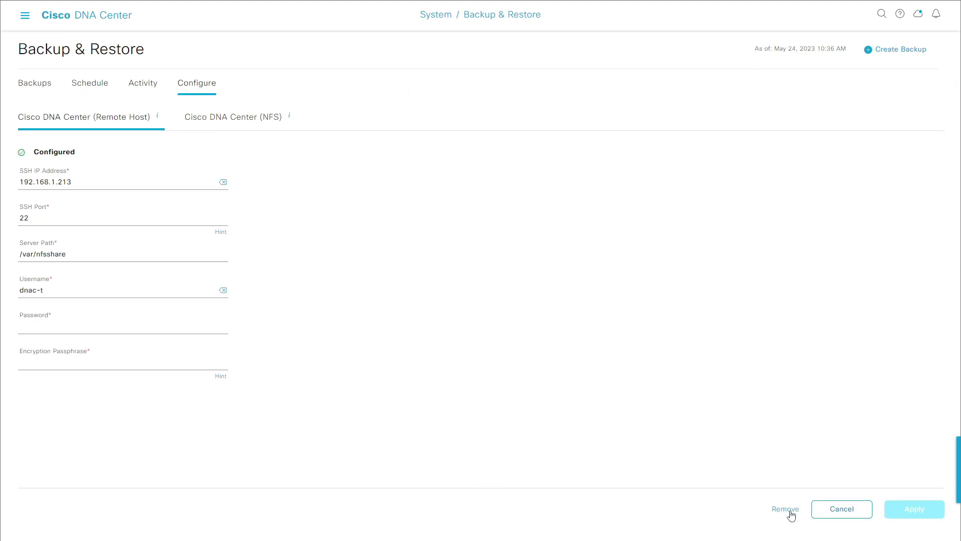
click(786, 509)
click(48, 181)
text(19)
key(Down)
key(Return)
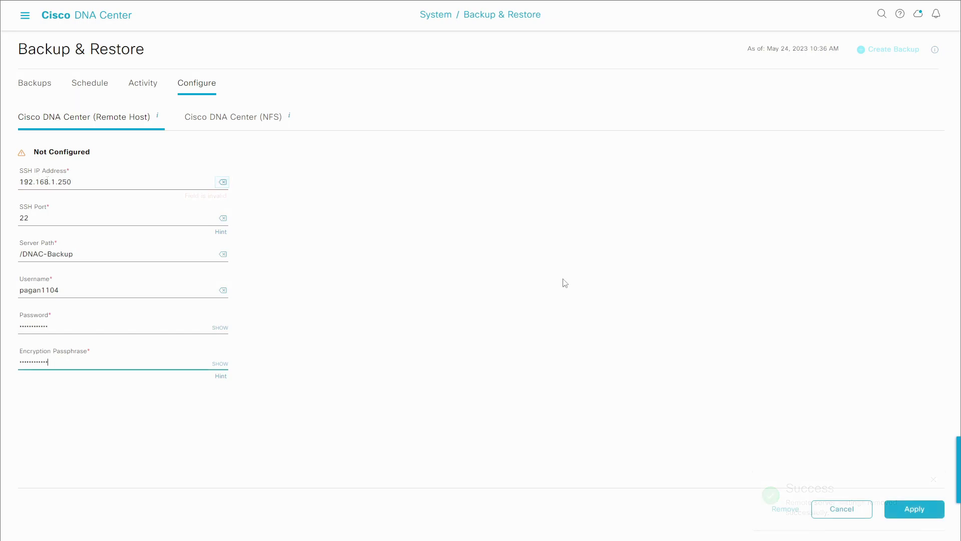
click(923, 512)
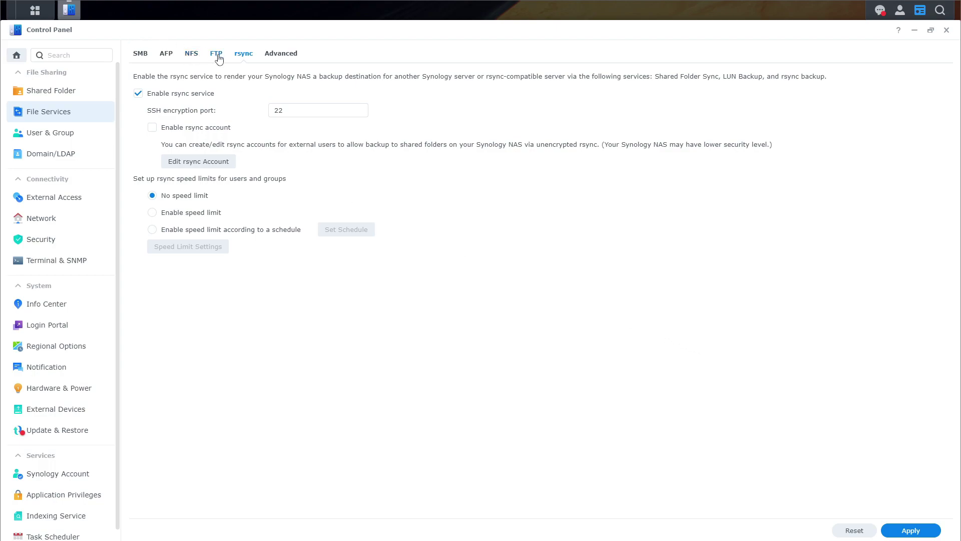
Apply rsync with SSH port 22 and select the DNAC-Backup location /volume1/DNAC-Backup
click(911, 530)
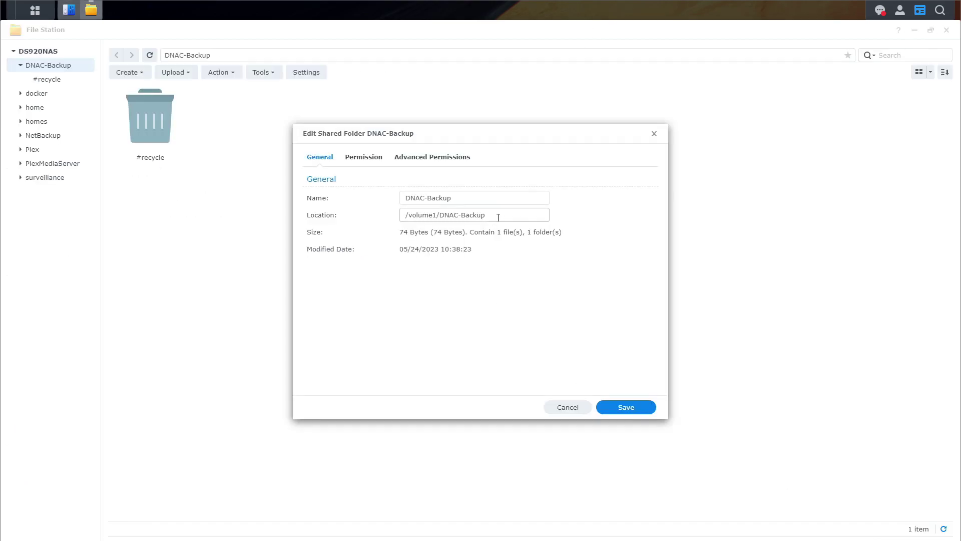
drag(498, 217, 307, 216)
key(ctrl+c)
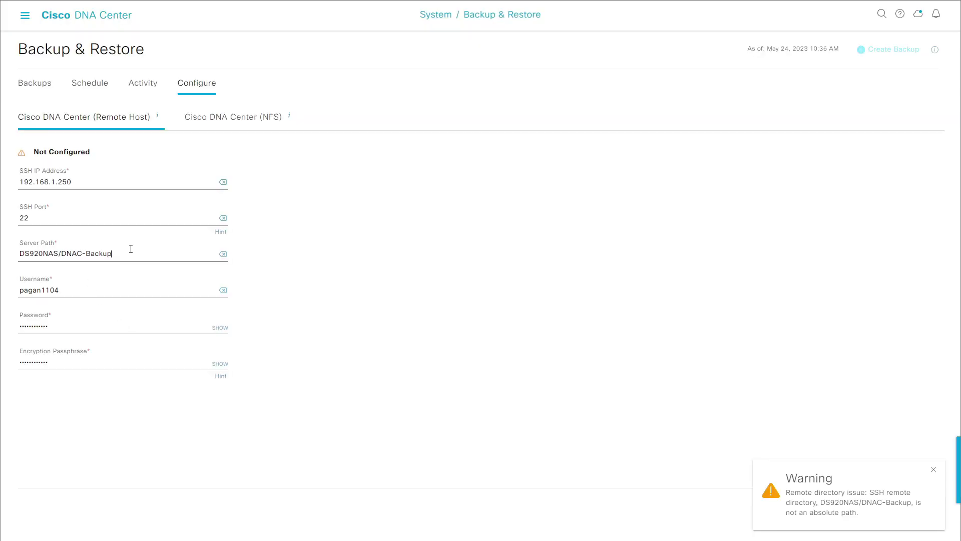
Change the remote host server path to /volume1/DNAC-Backup and save it
drag(133, 253, 20, 254)
key(ctrl+v)
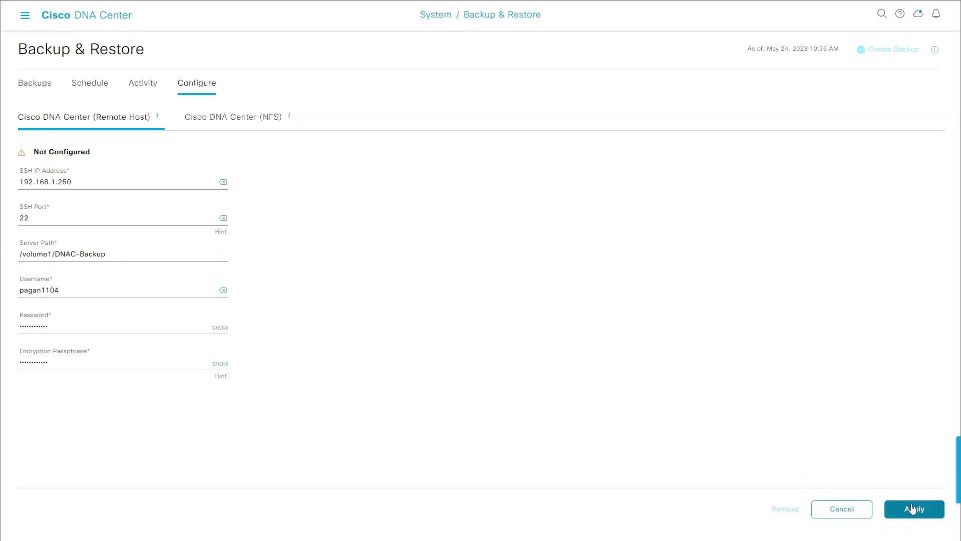
click(898, 513)
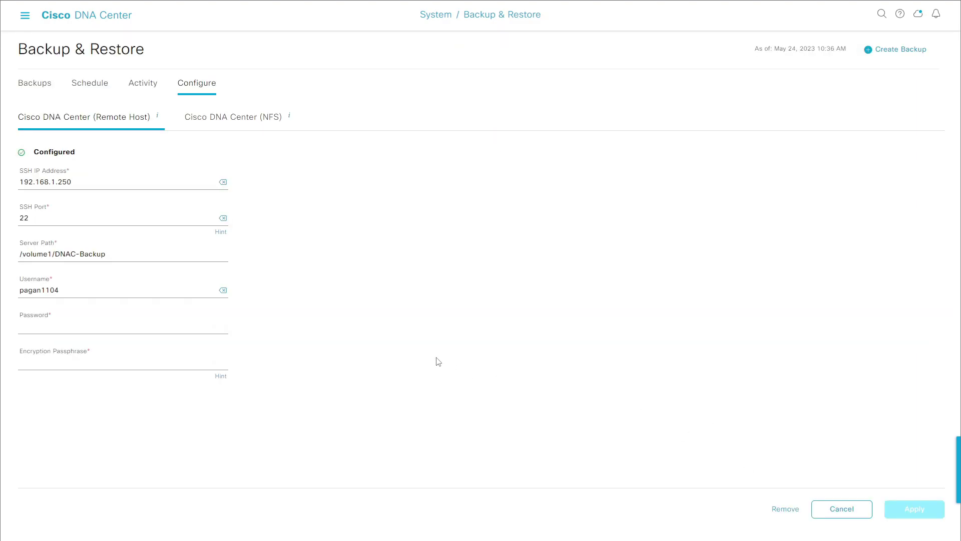